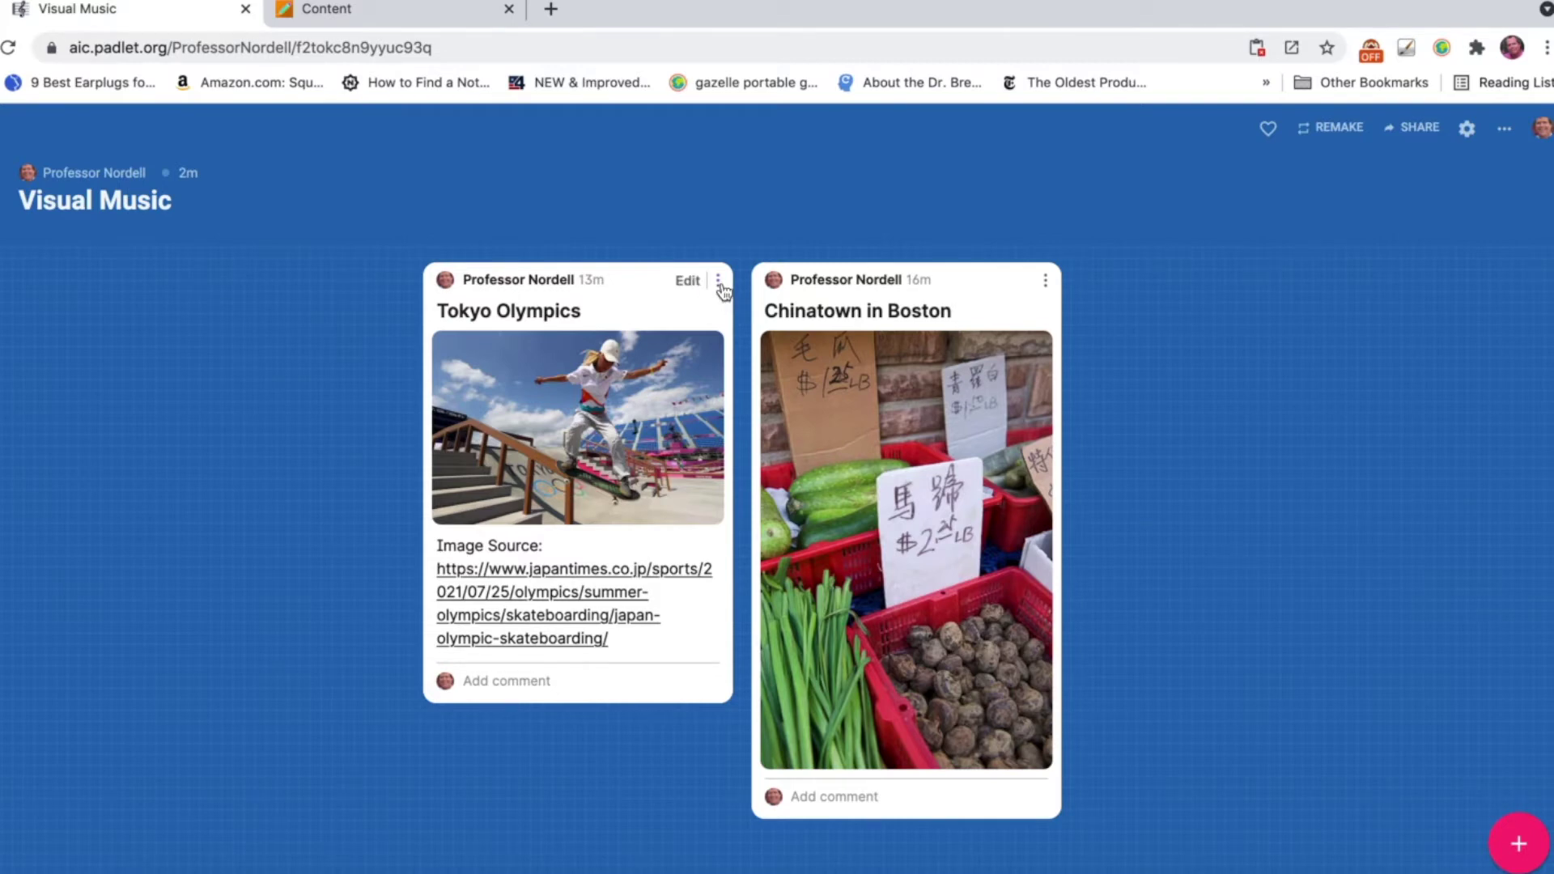
# - Expand the Tokyo Olympics post and select its full /wish/ web address for copying
pyautogui.click(719, 281)
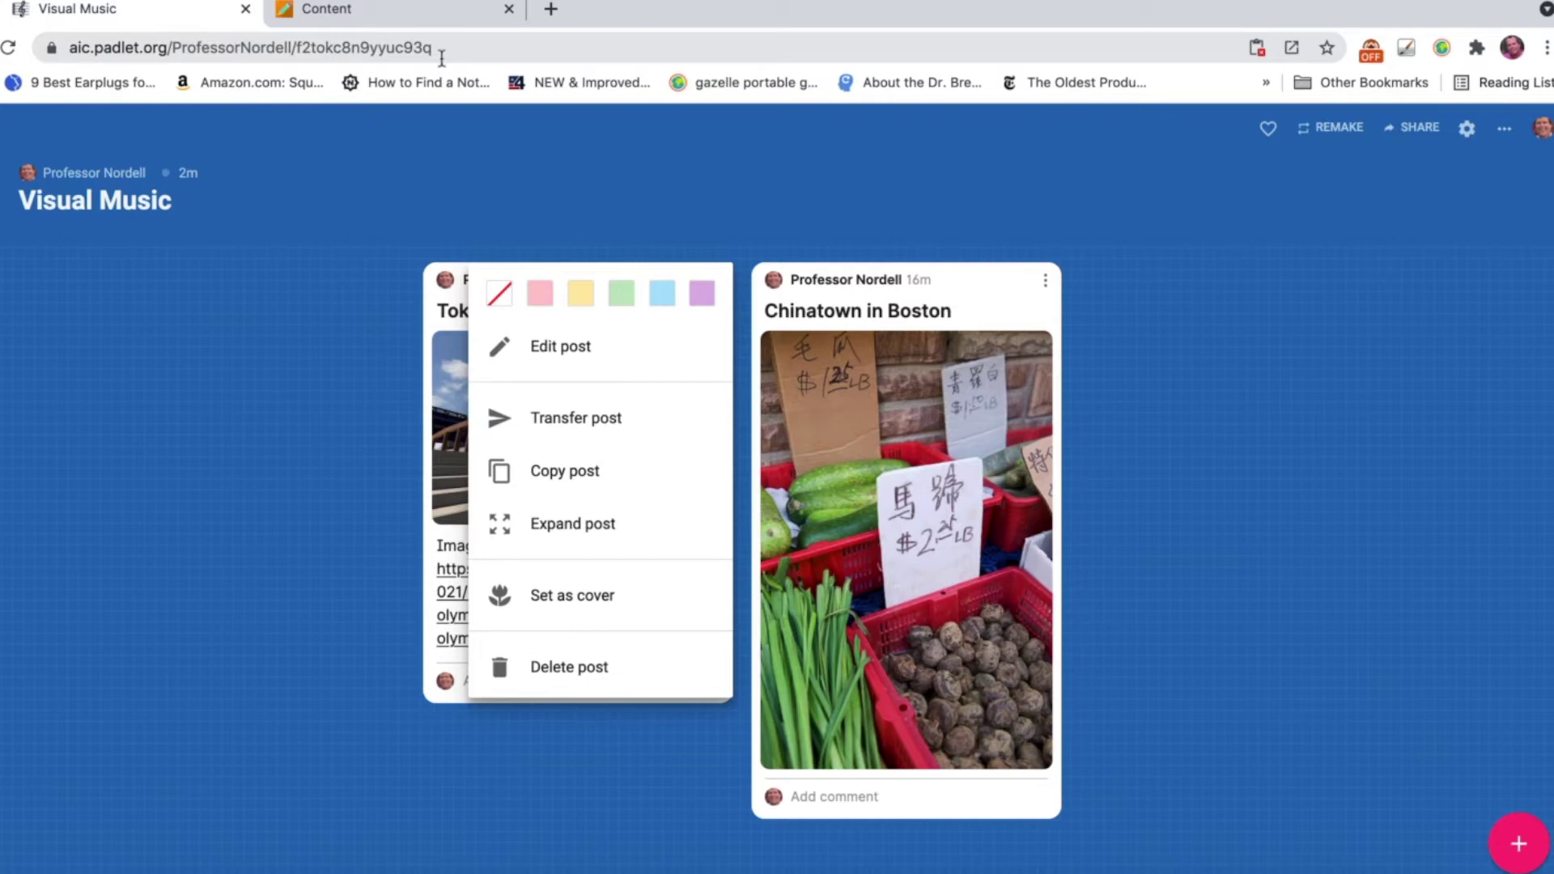
pyautogui.click(582, 528)
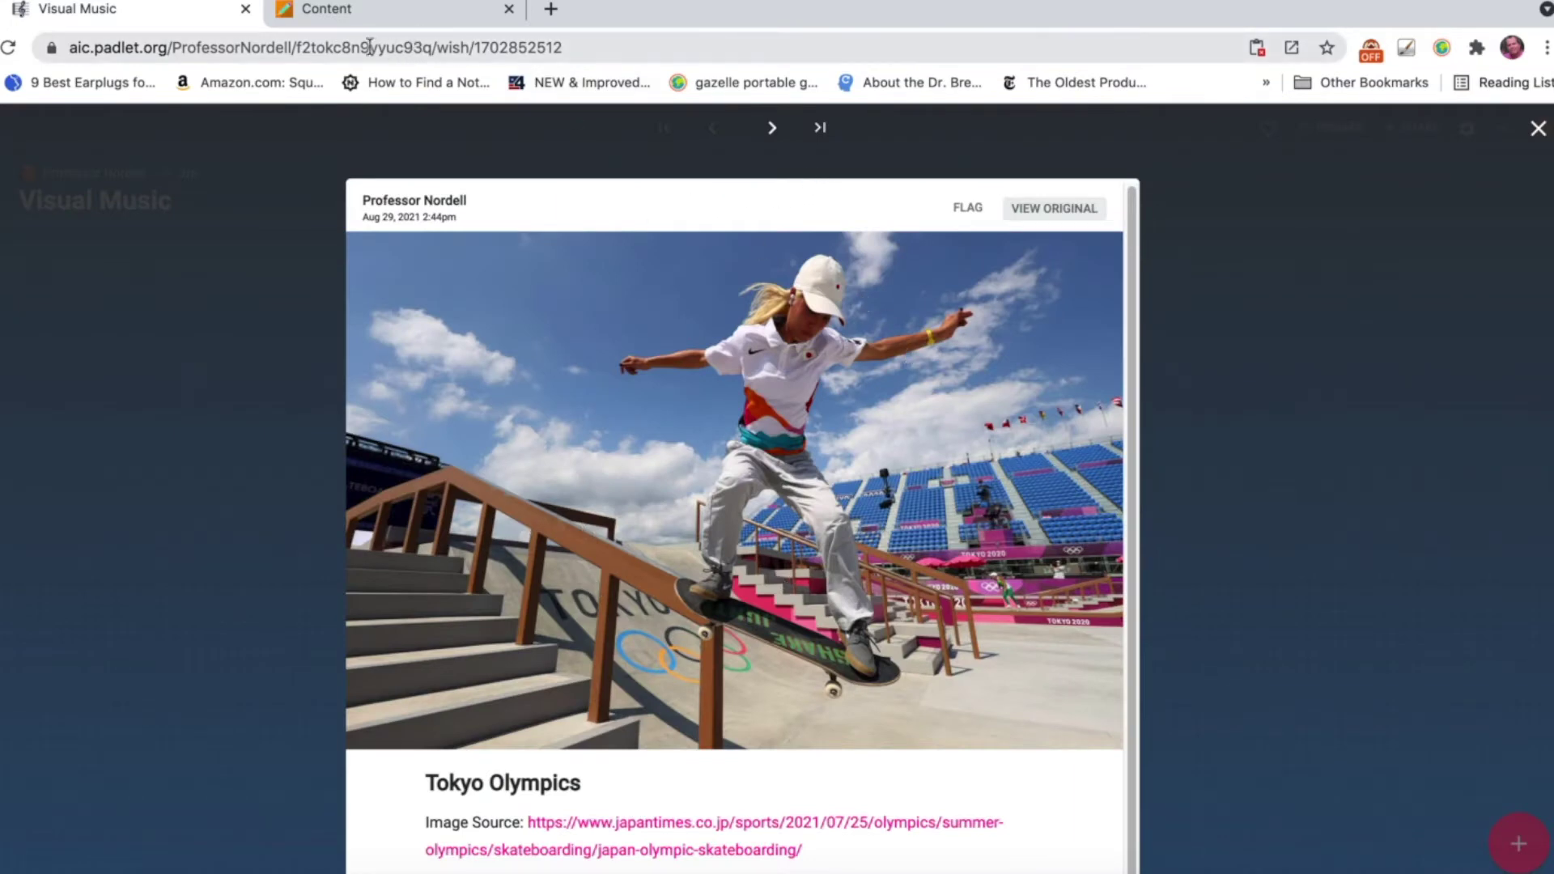
pyautogui.moveTo(582, 46); pyautogui.dragTo(437, 53)
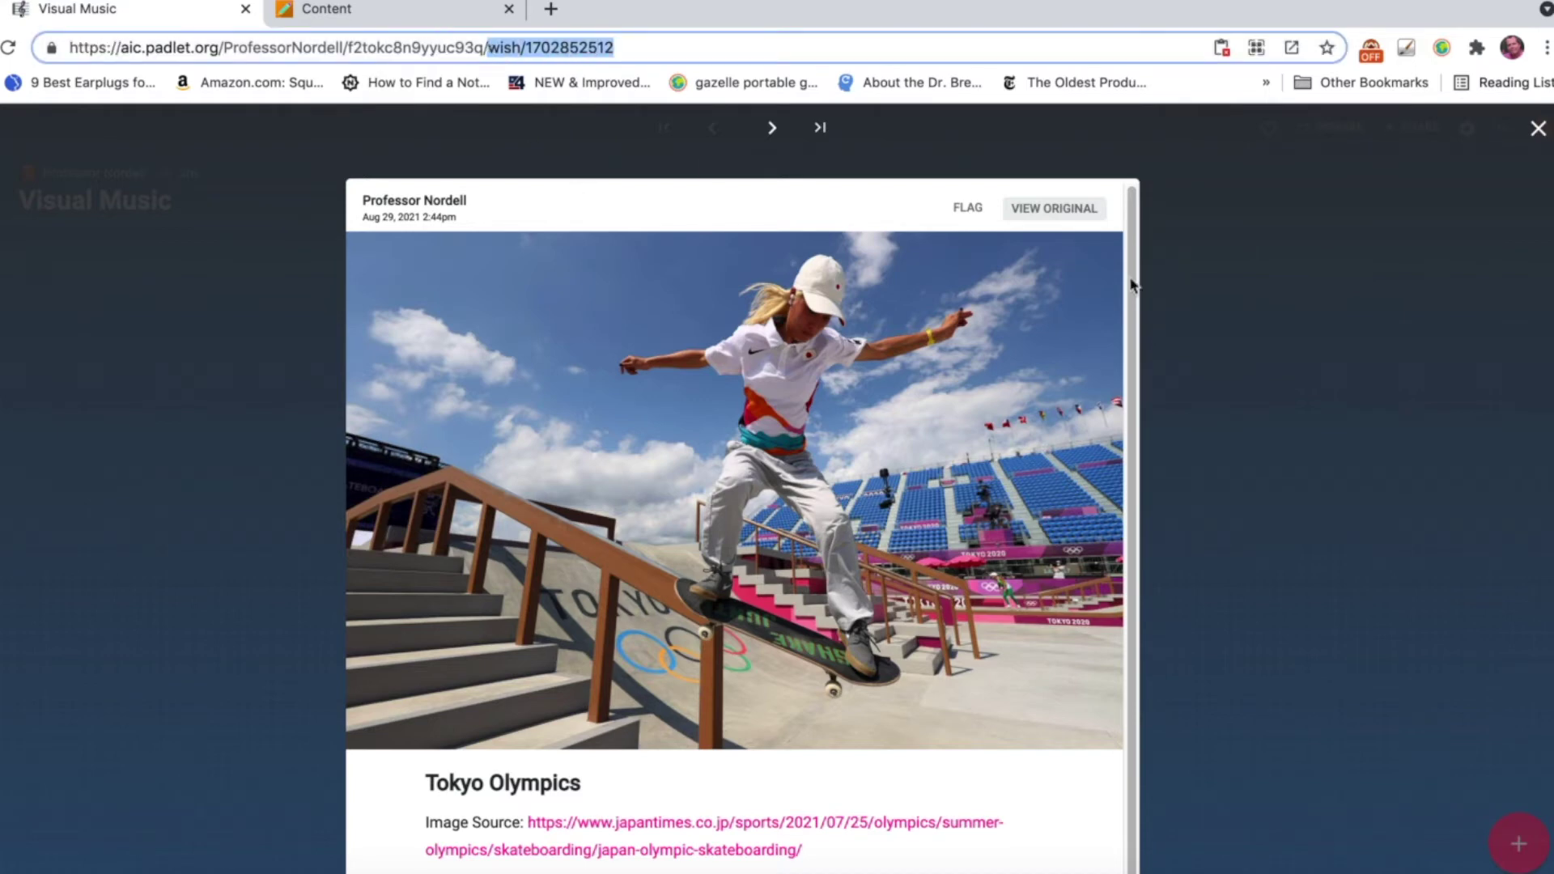
pyautogui.click(1367, 364)
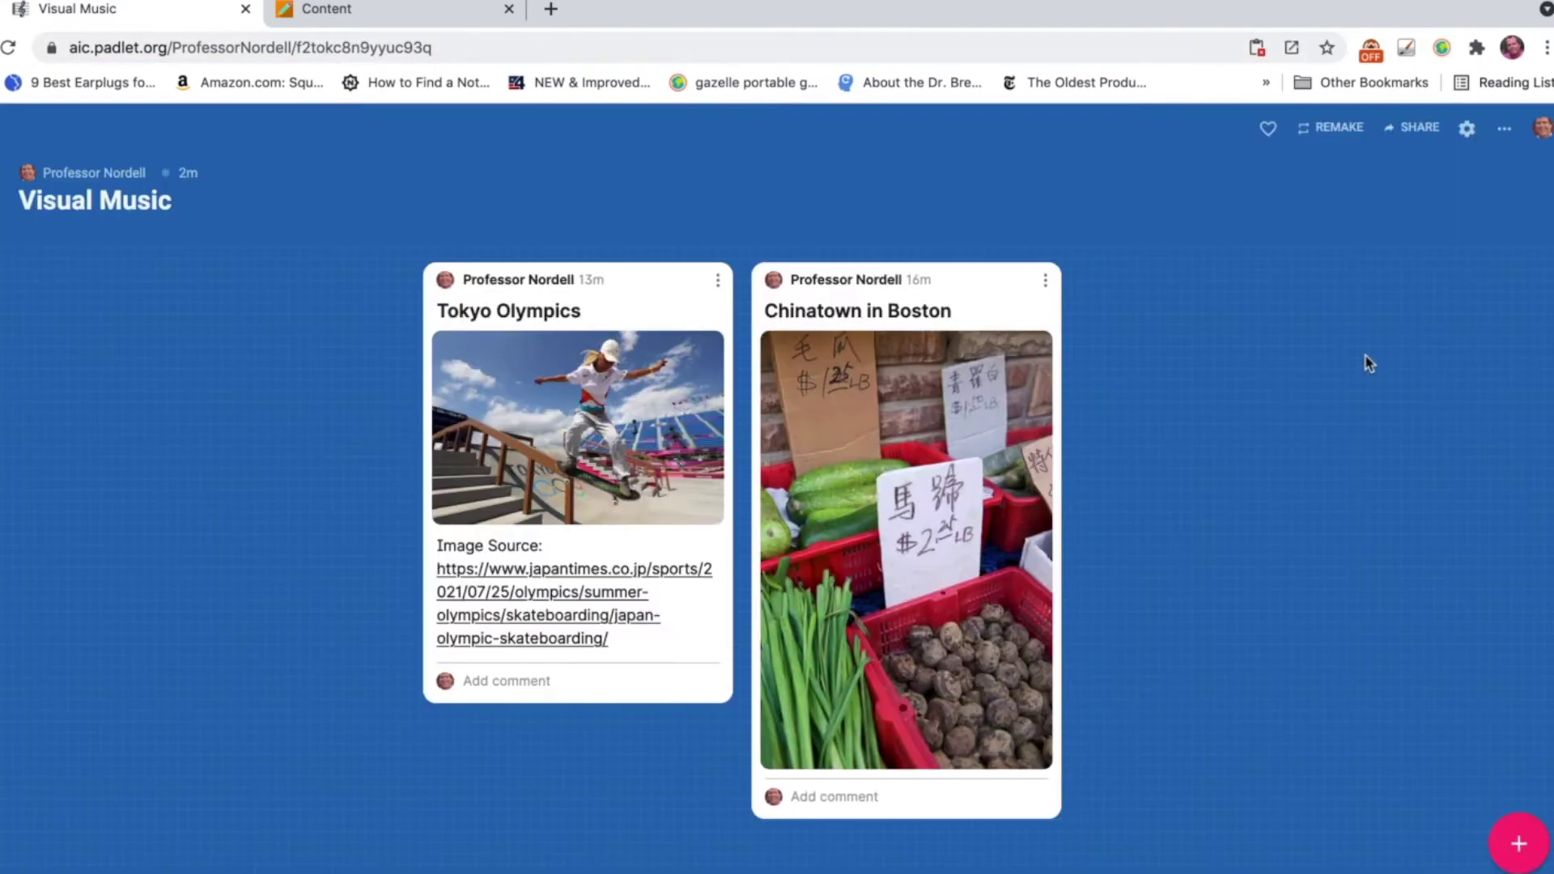
pyautogui.click(716, 282)
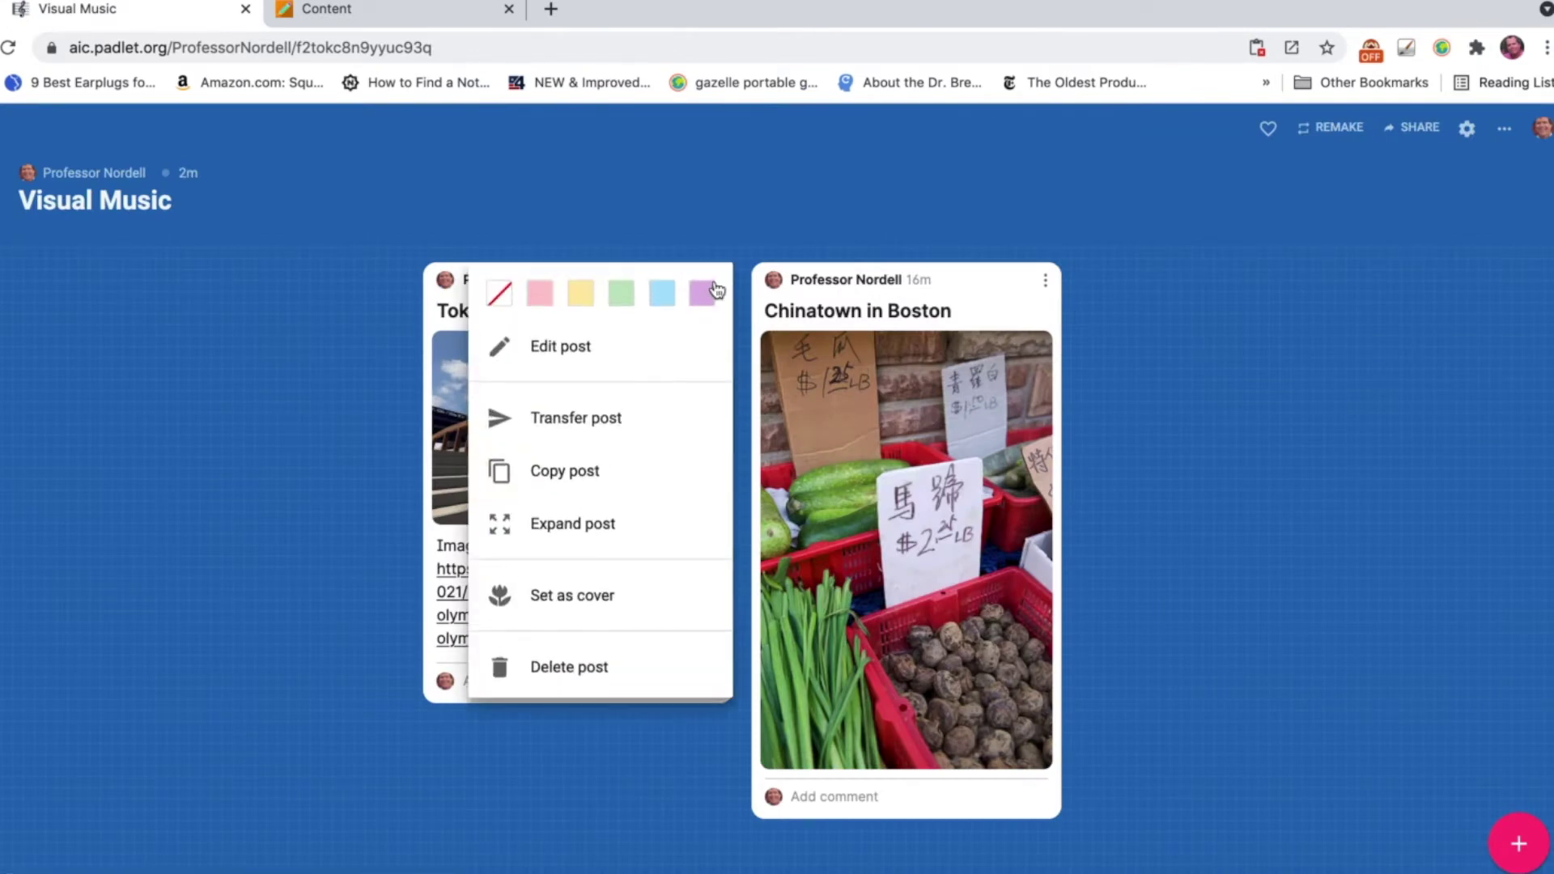
pyautogui.click(642, 528)
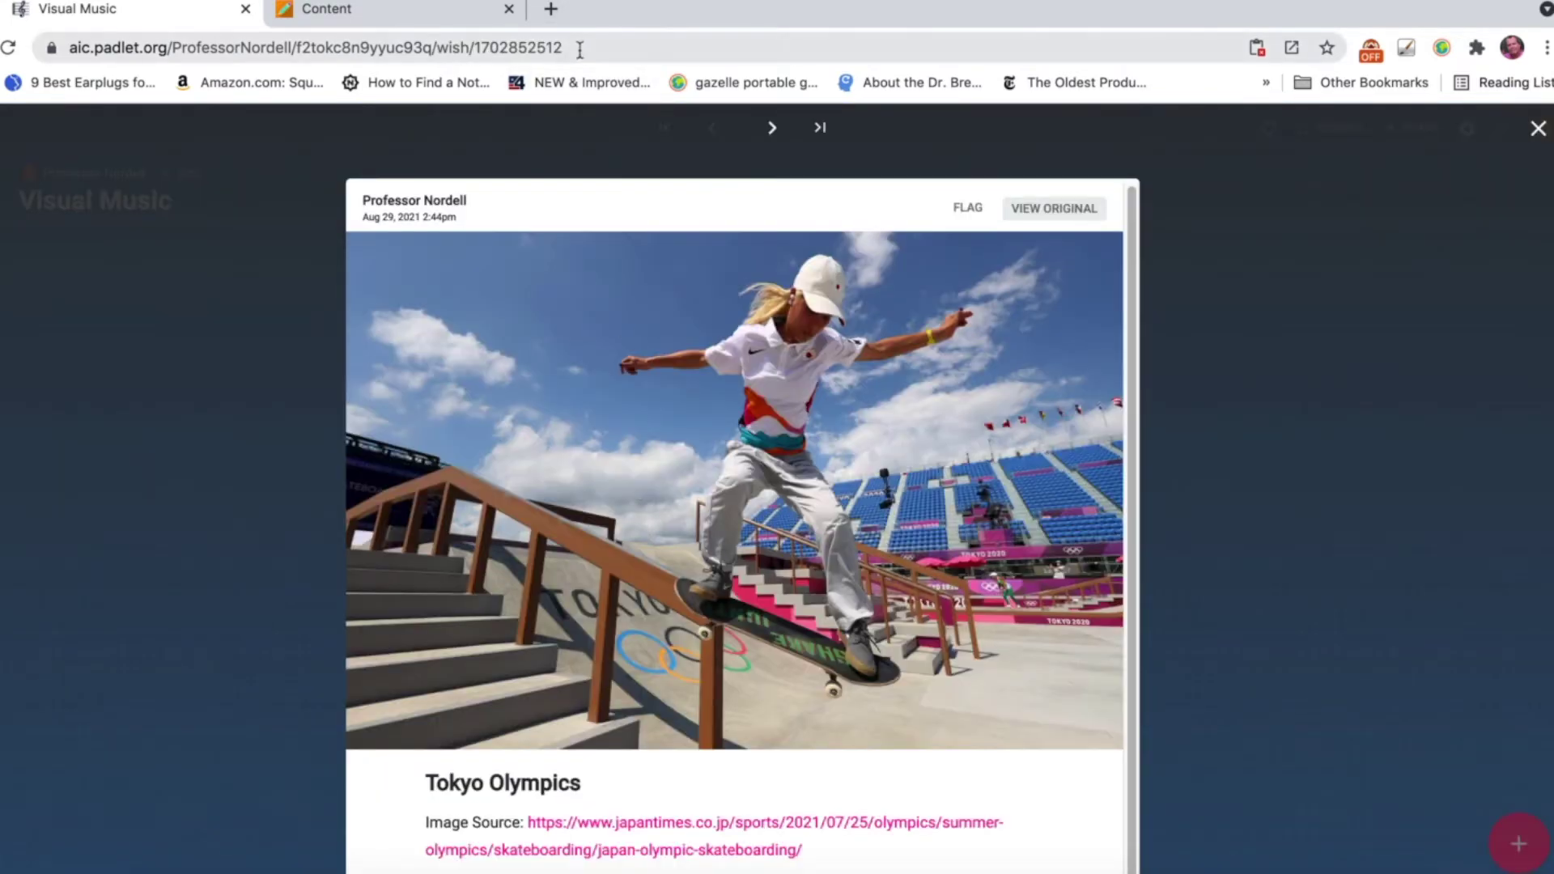
pyautogui.moveTo(580, 48); pyautogui.dragTo(41, 62)
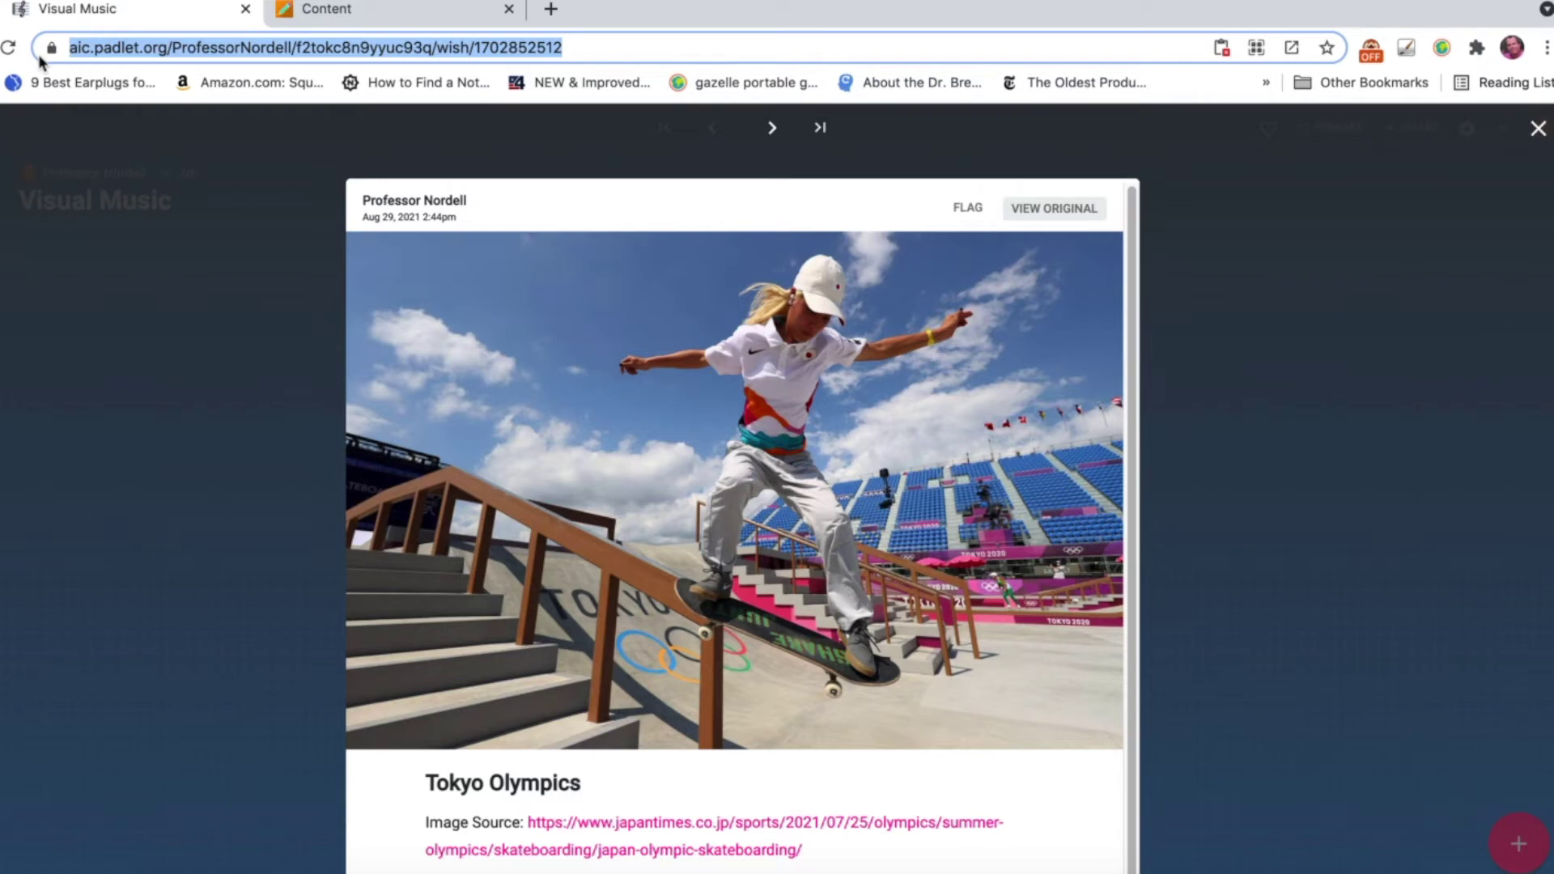
# - In Student Preview, open Course Content > Learn Padlet folder > Learn Padlet assignment
pyautogui.click(342, 11)
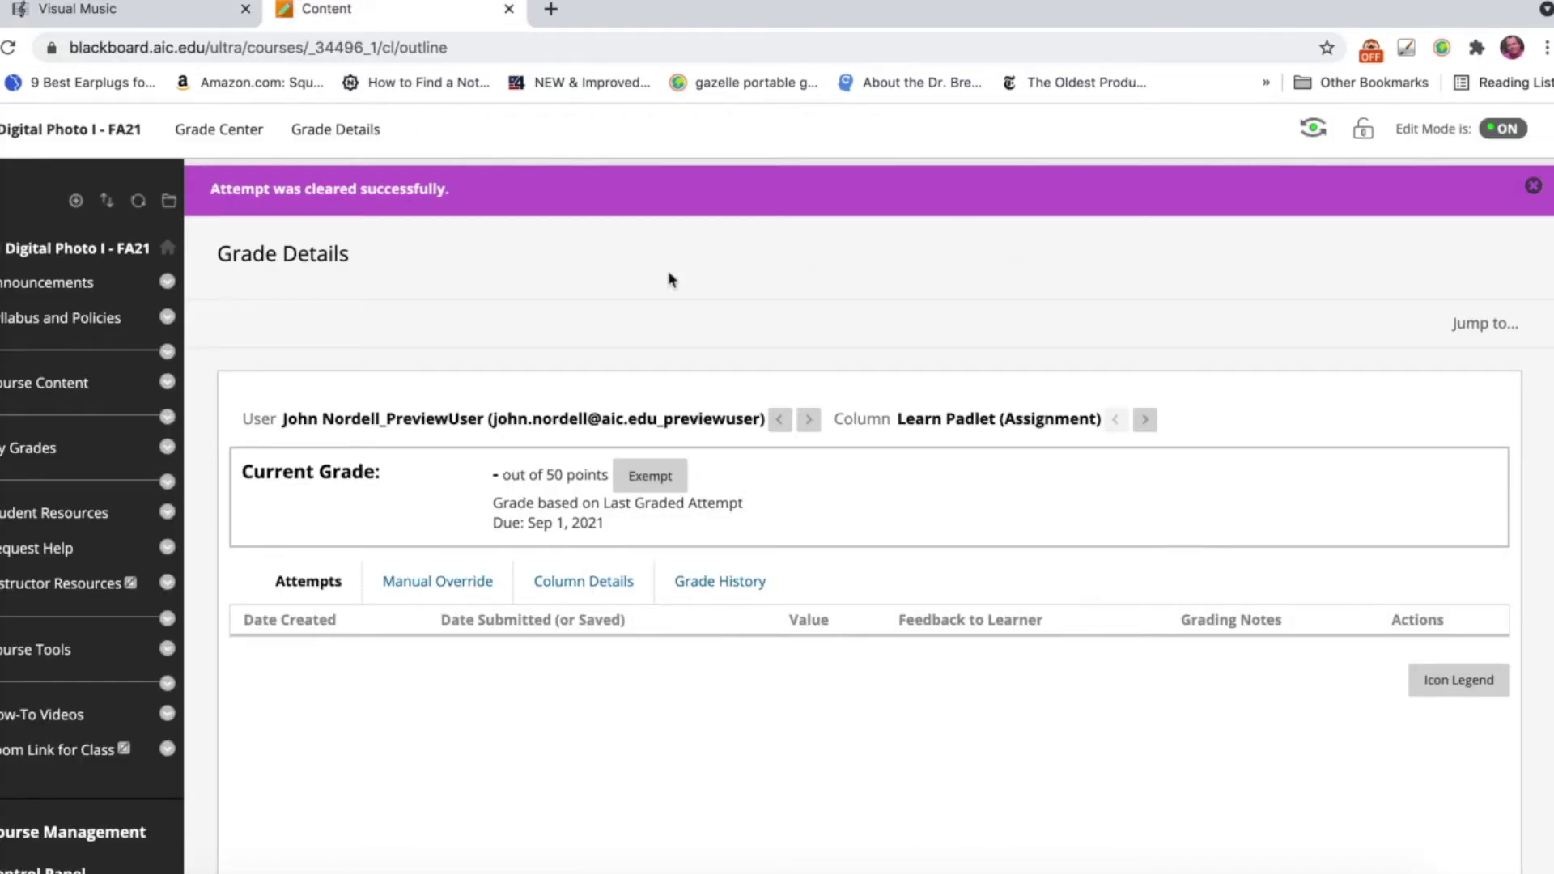
pyautogui.click(1313, 128)
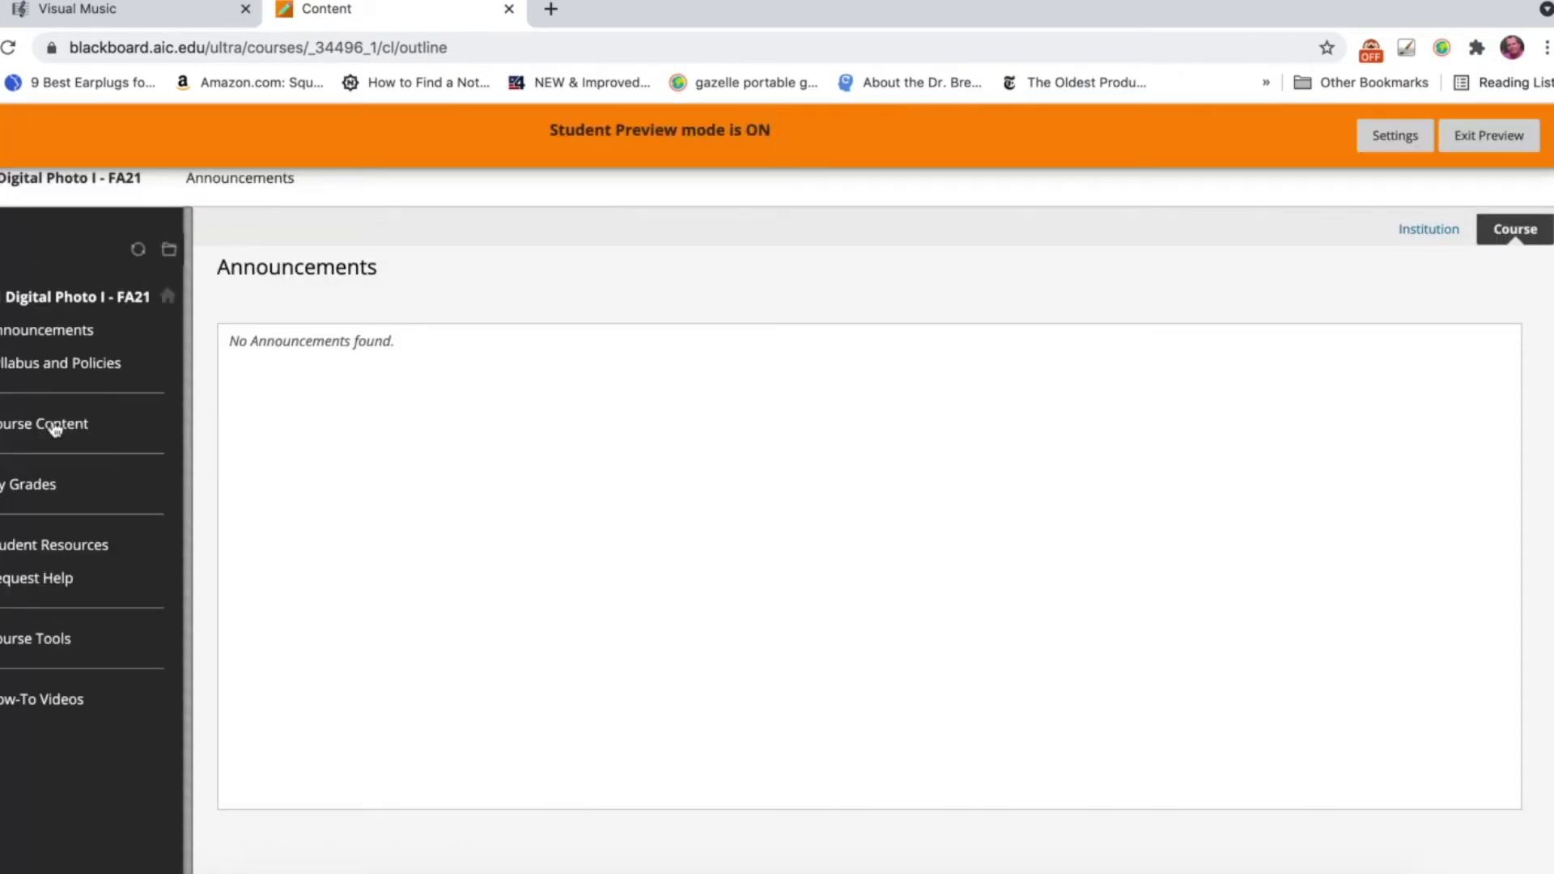
pyautogui.click(46, 427)
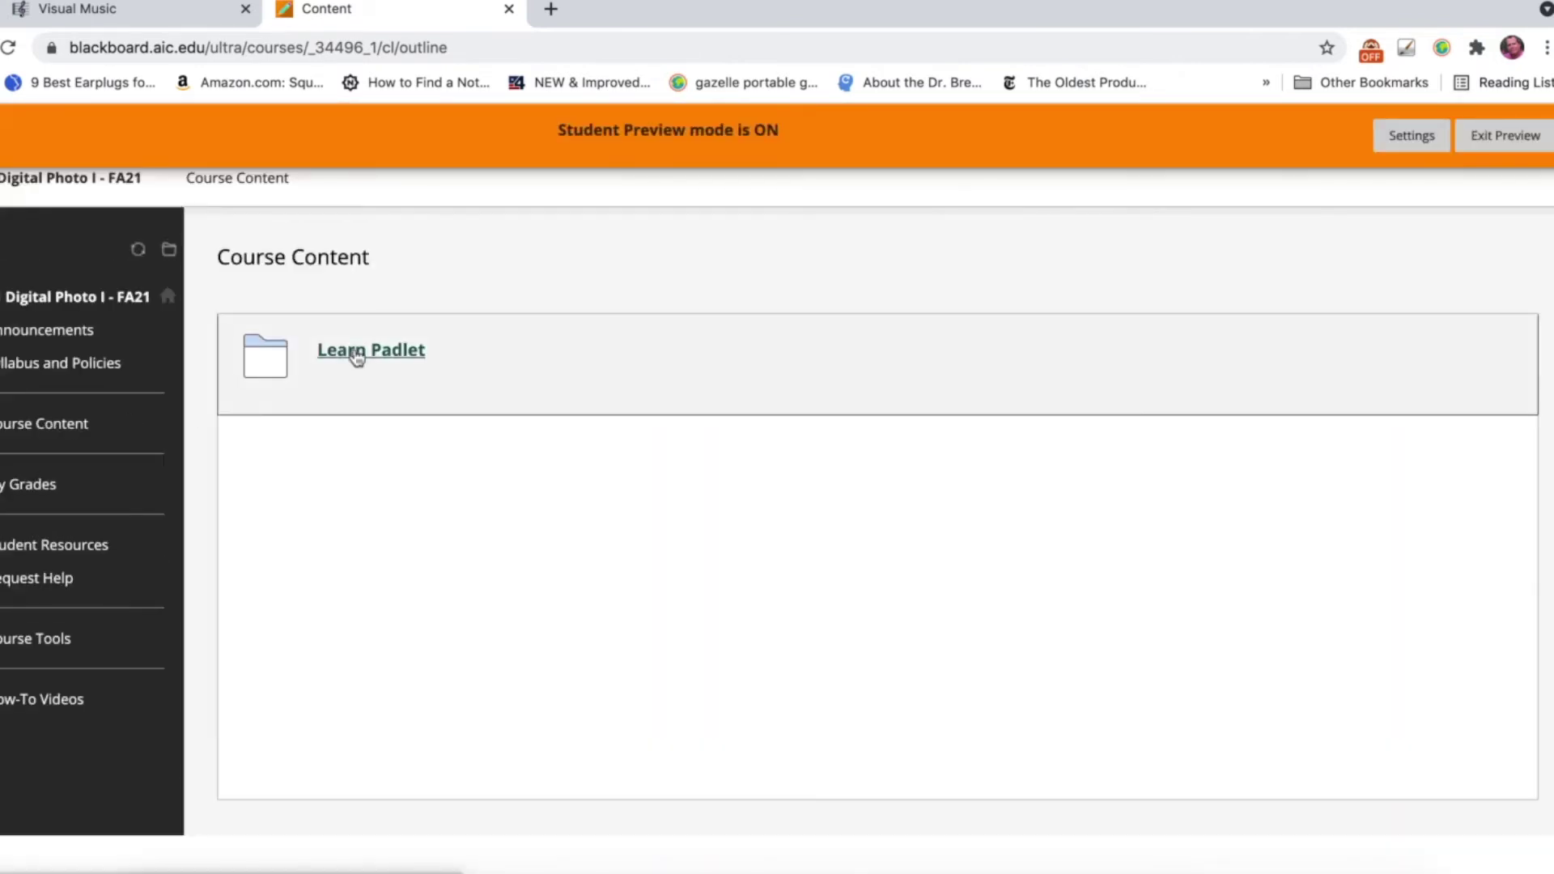
pyautogui.click(356, 356)
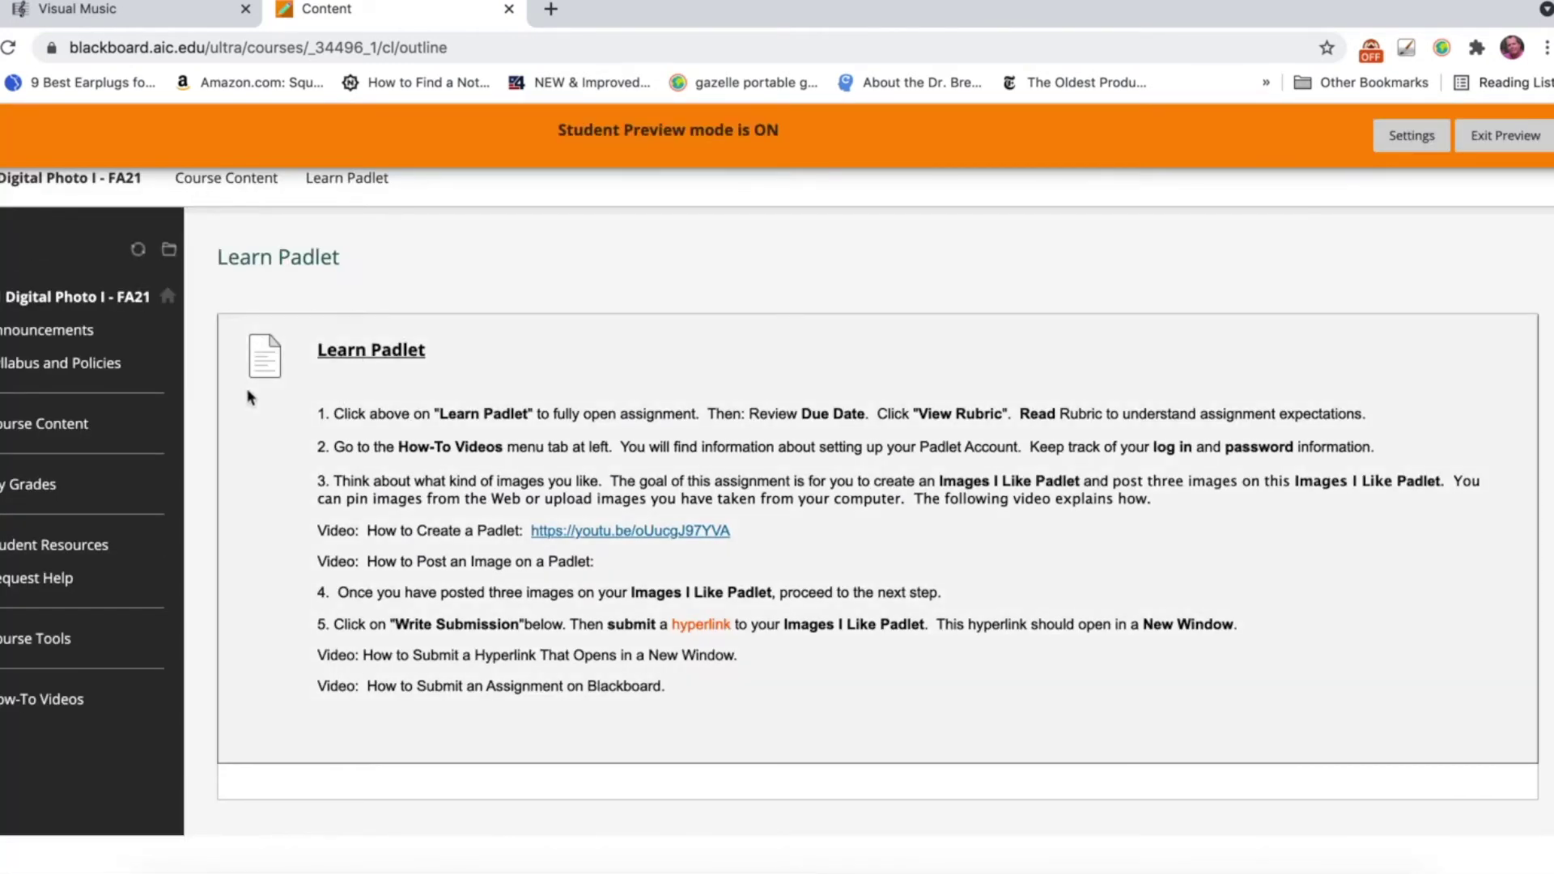
pyautogui.click(372, 366)
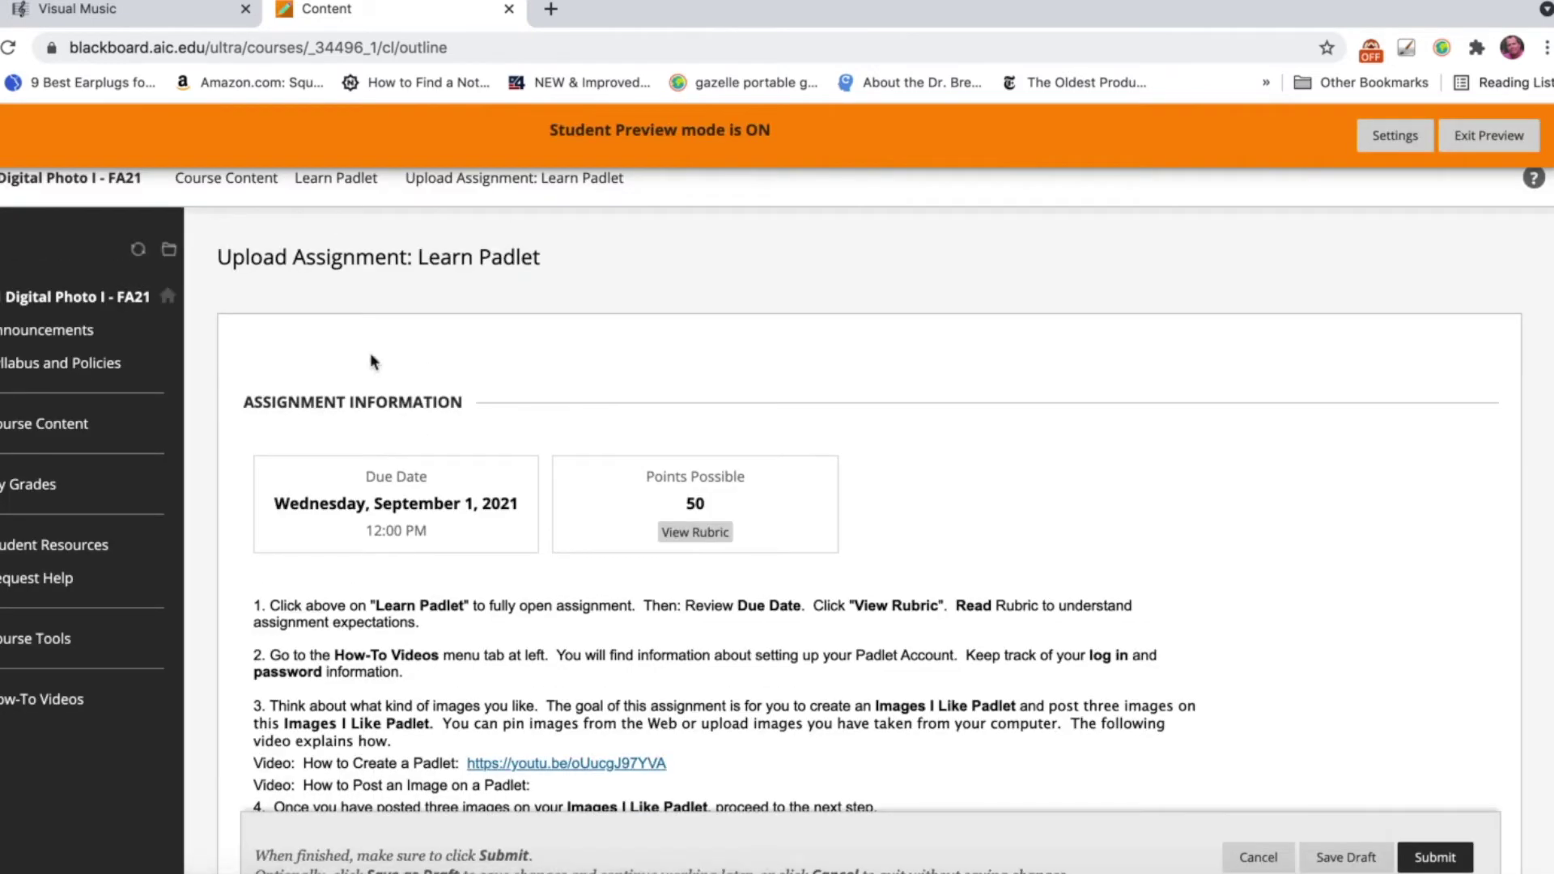
# - Start a Write Submission text entry and expand the full editor toolbar
pyautogui.scroll(-1, 371, 362)
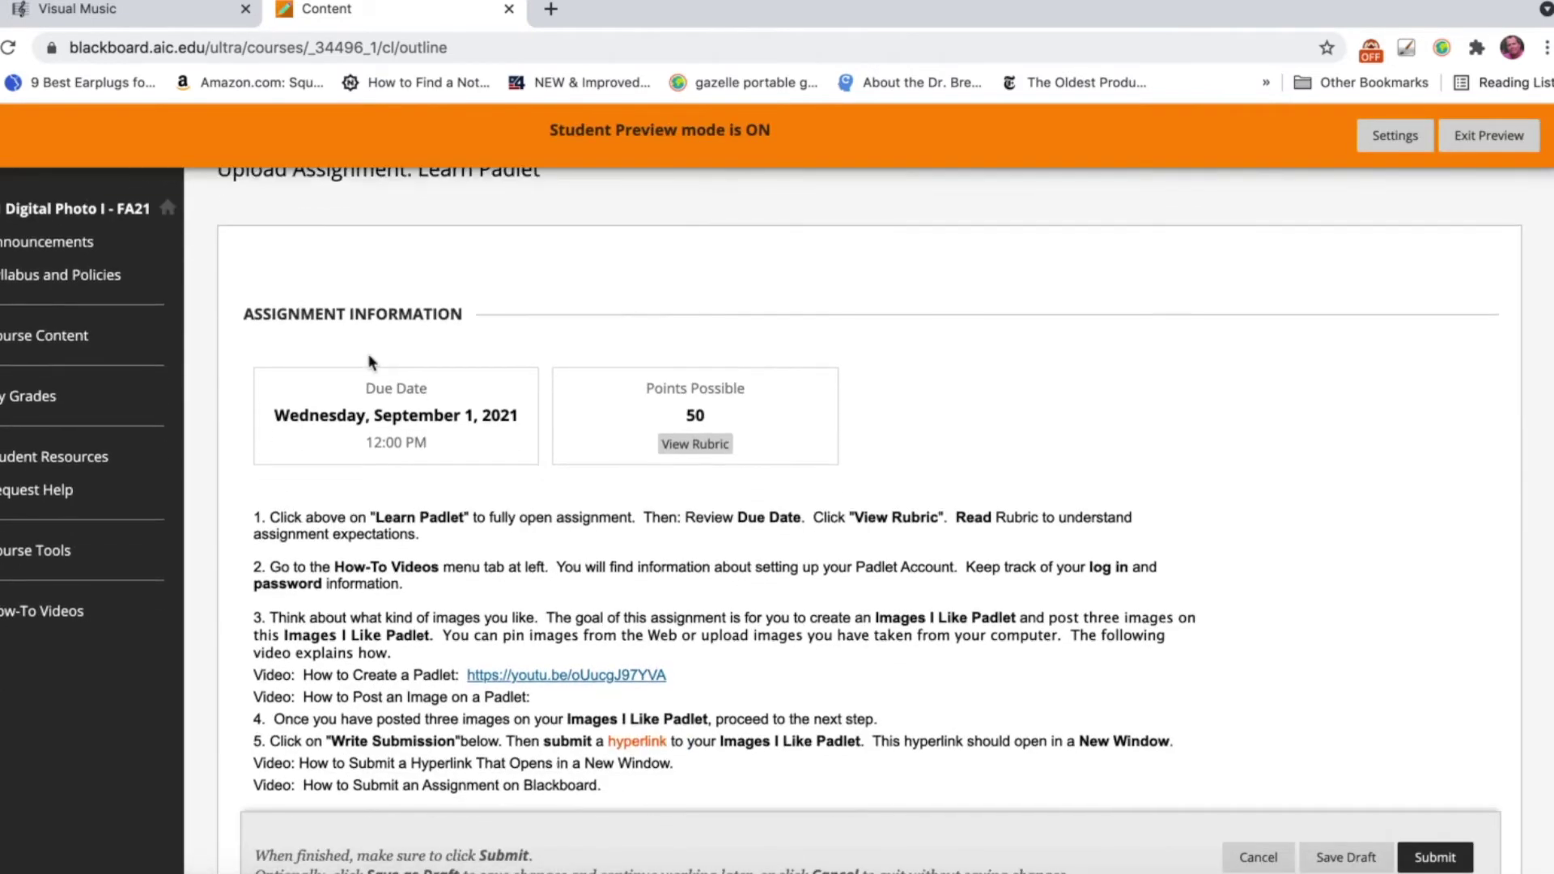
pyautogui.scroll(-1, 370, 361)
pyautogui.scroll(-1, 370, 361)
pyautogui.scroll(-2, 369, 354)
pyautogui.scroll(-2, 369, 354)
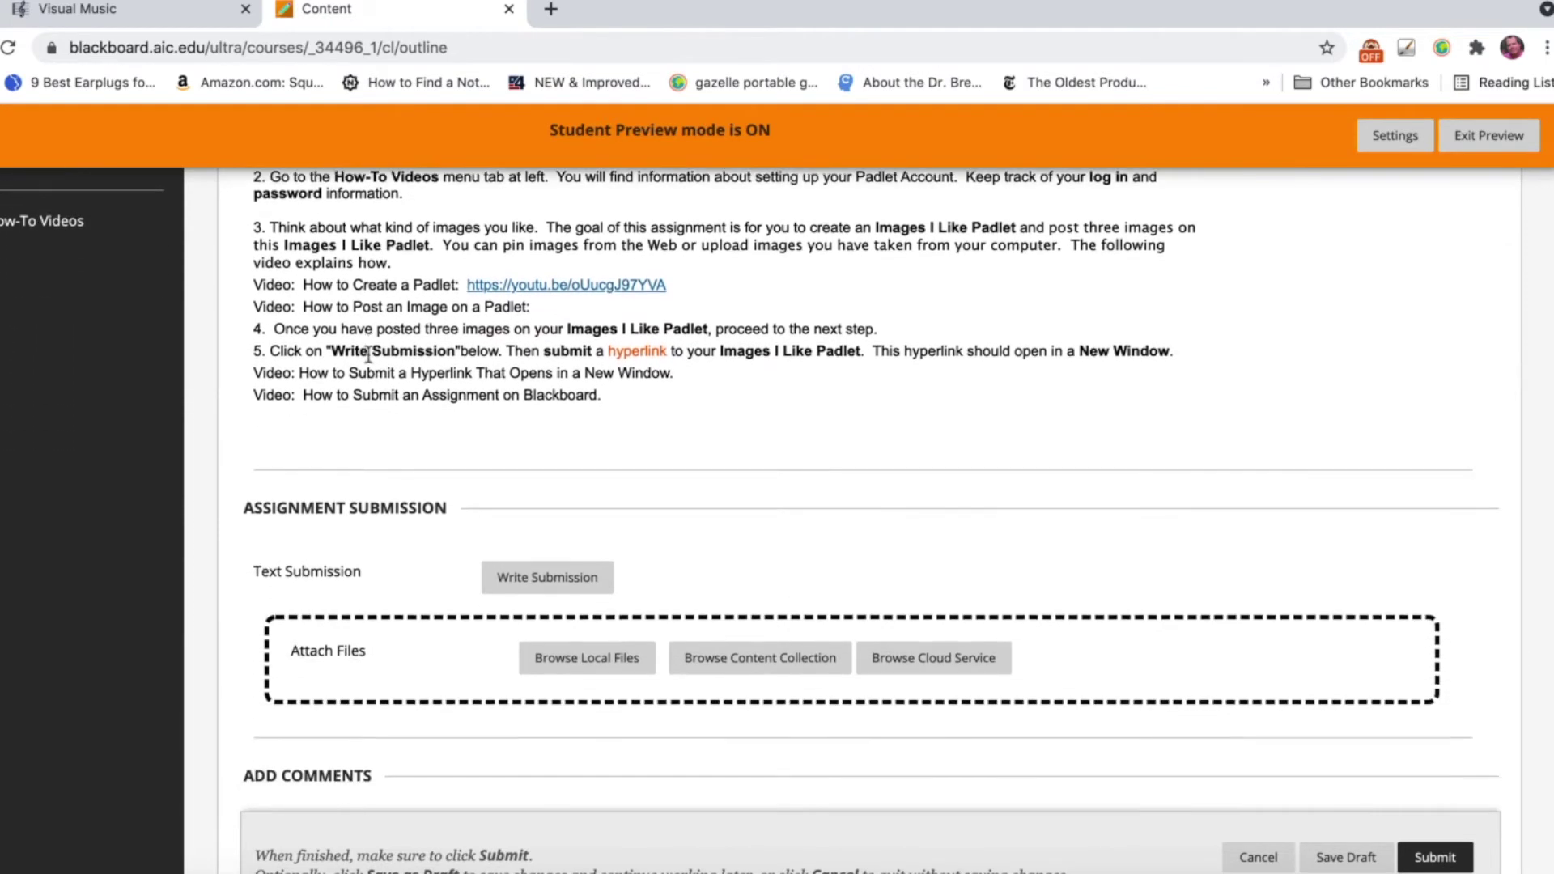
pyautogui.scroll(-2, 369, 354)
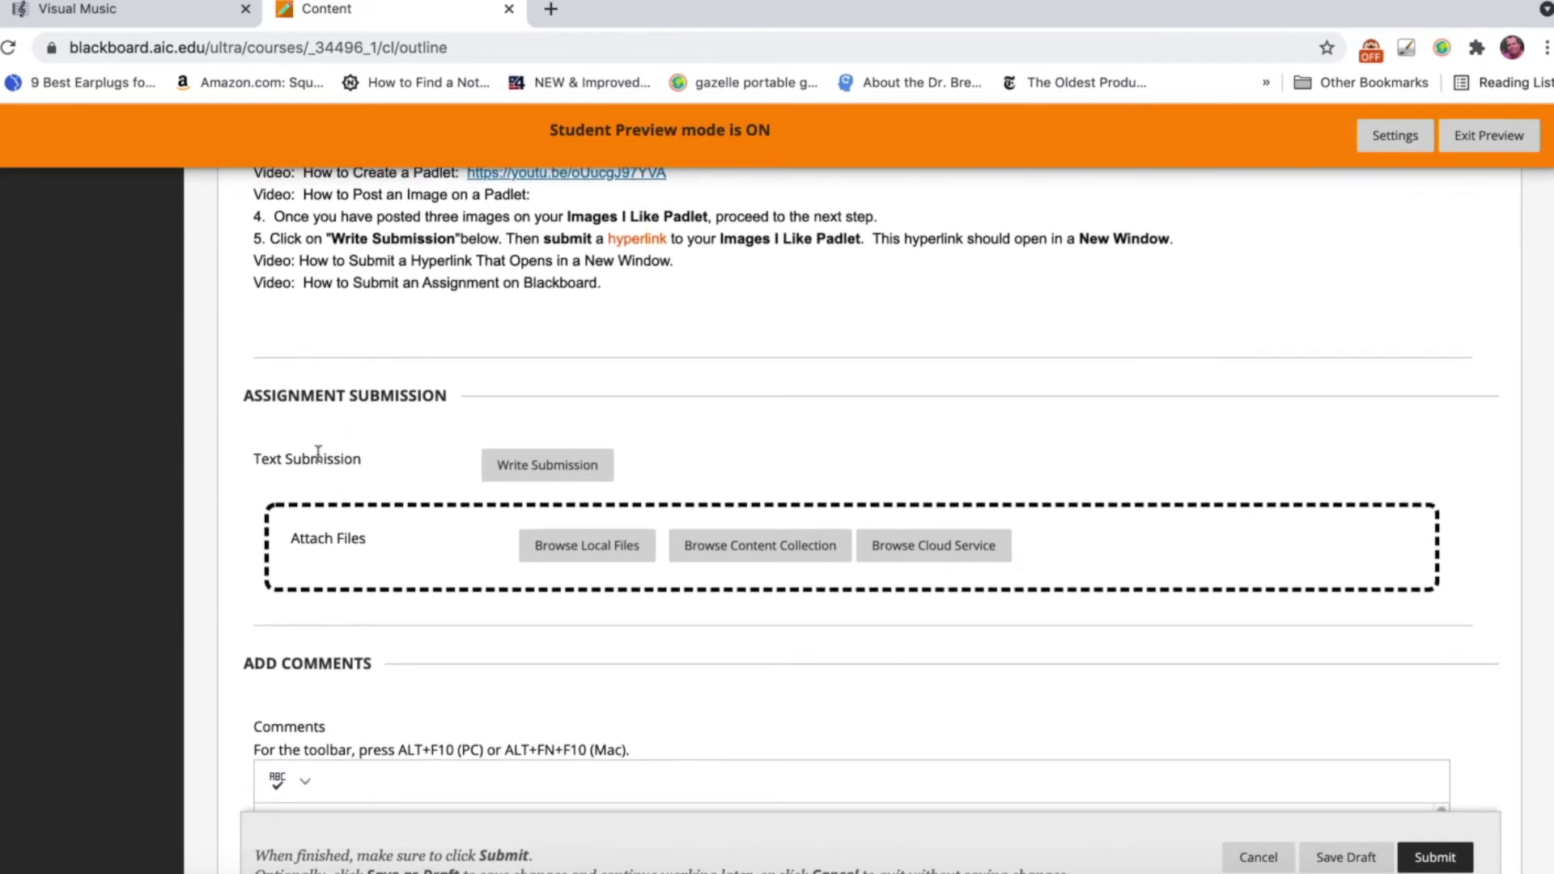
pyautogui.click(544, 468)
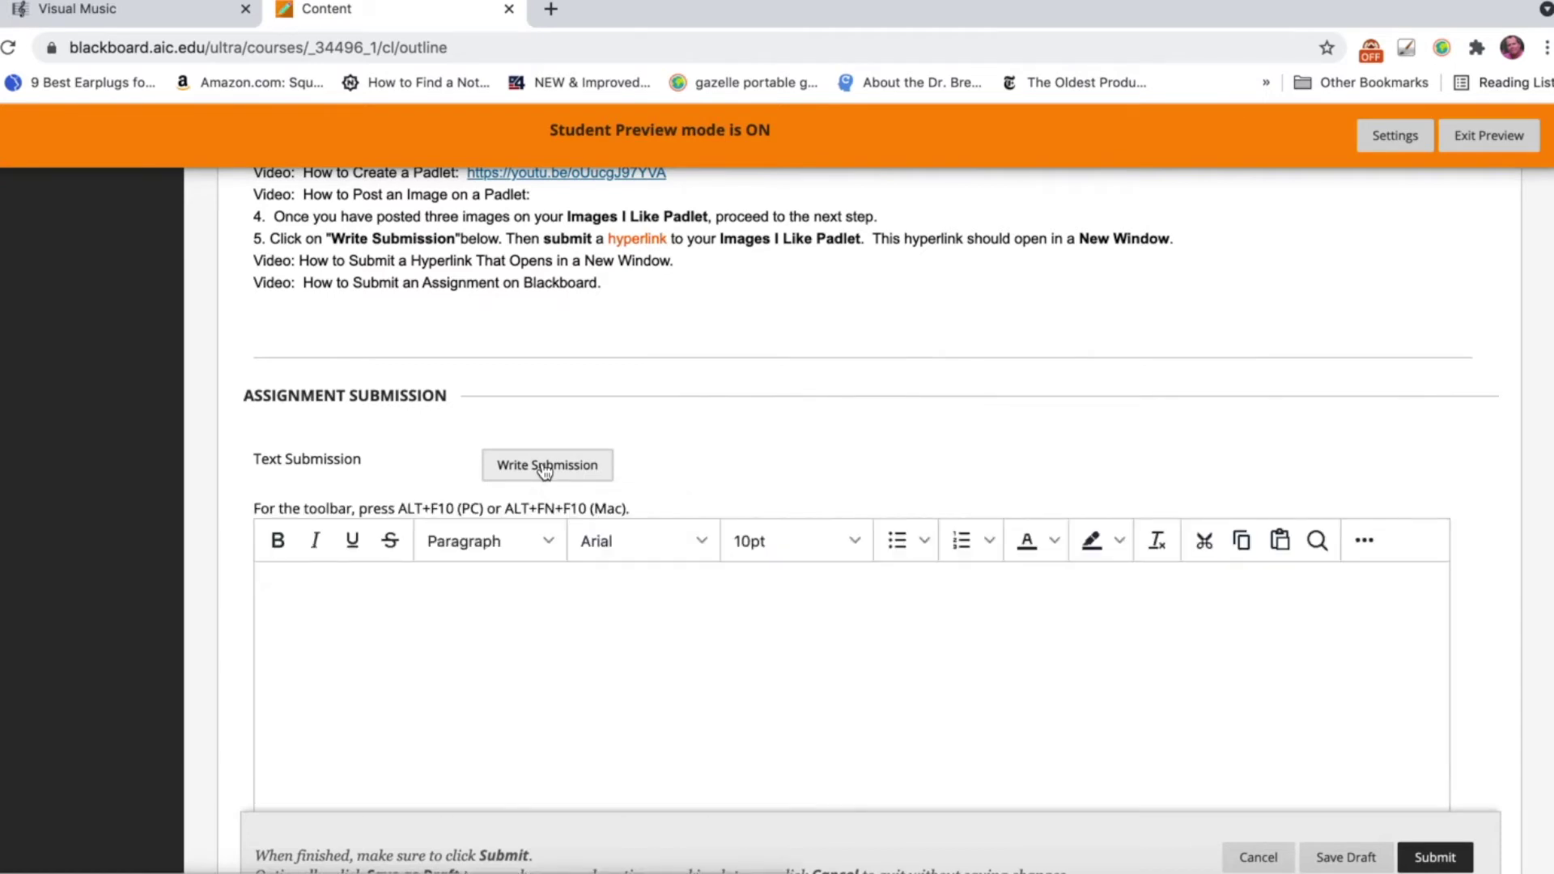
pyautogui.click(1370, 544)
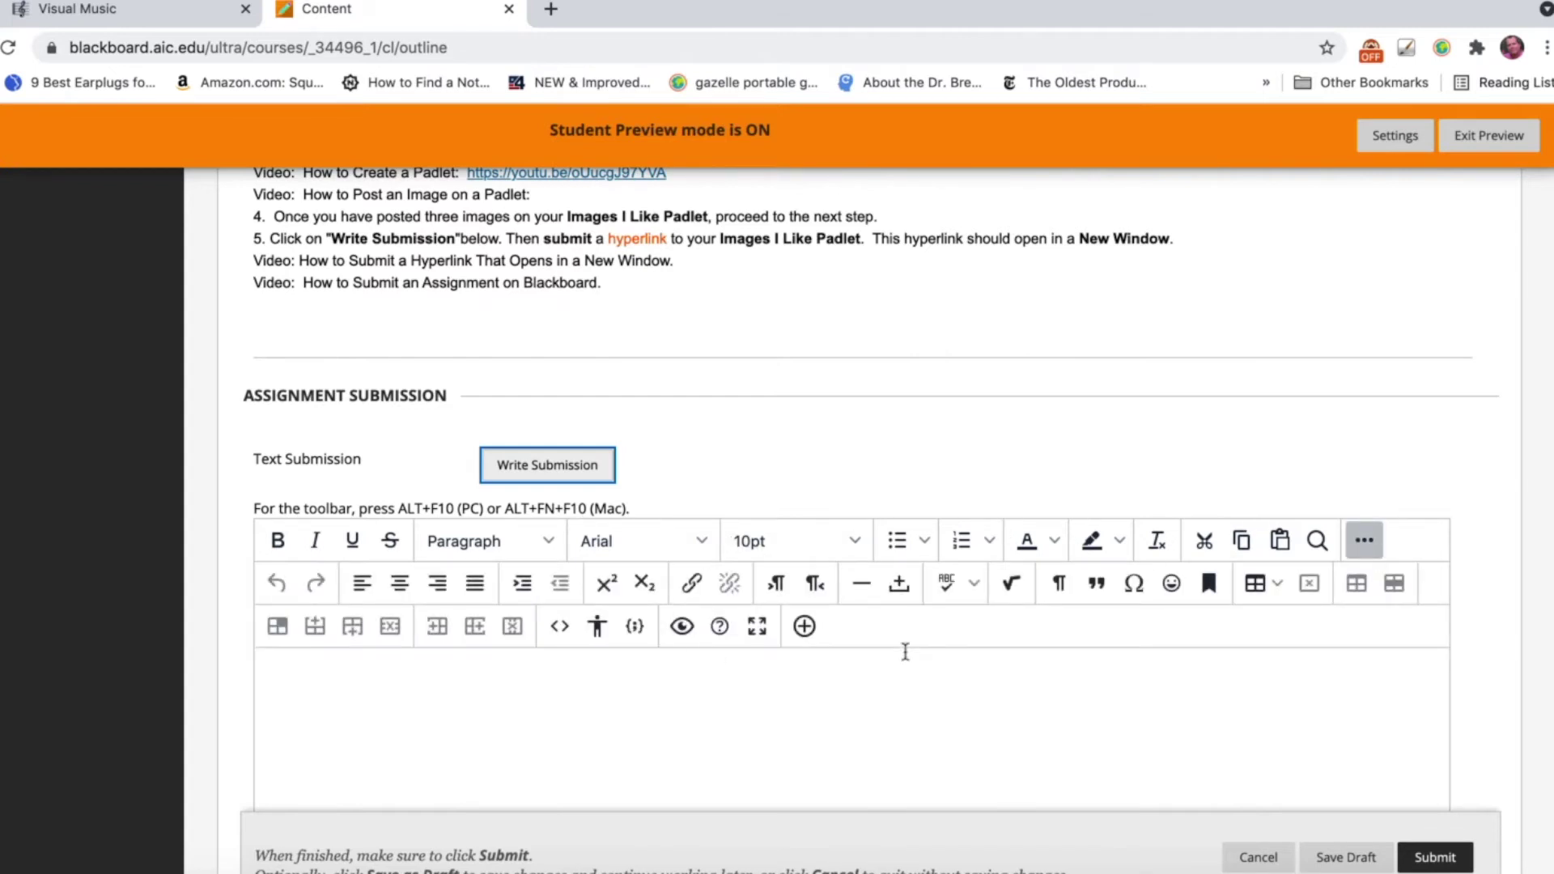
# - Type 'Link:' on two separate lines in the submission editor
pyautogui.click(305, 668)
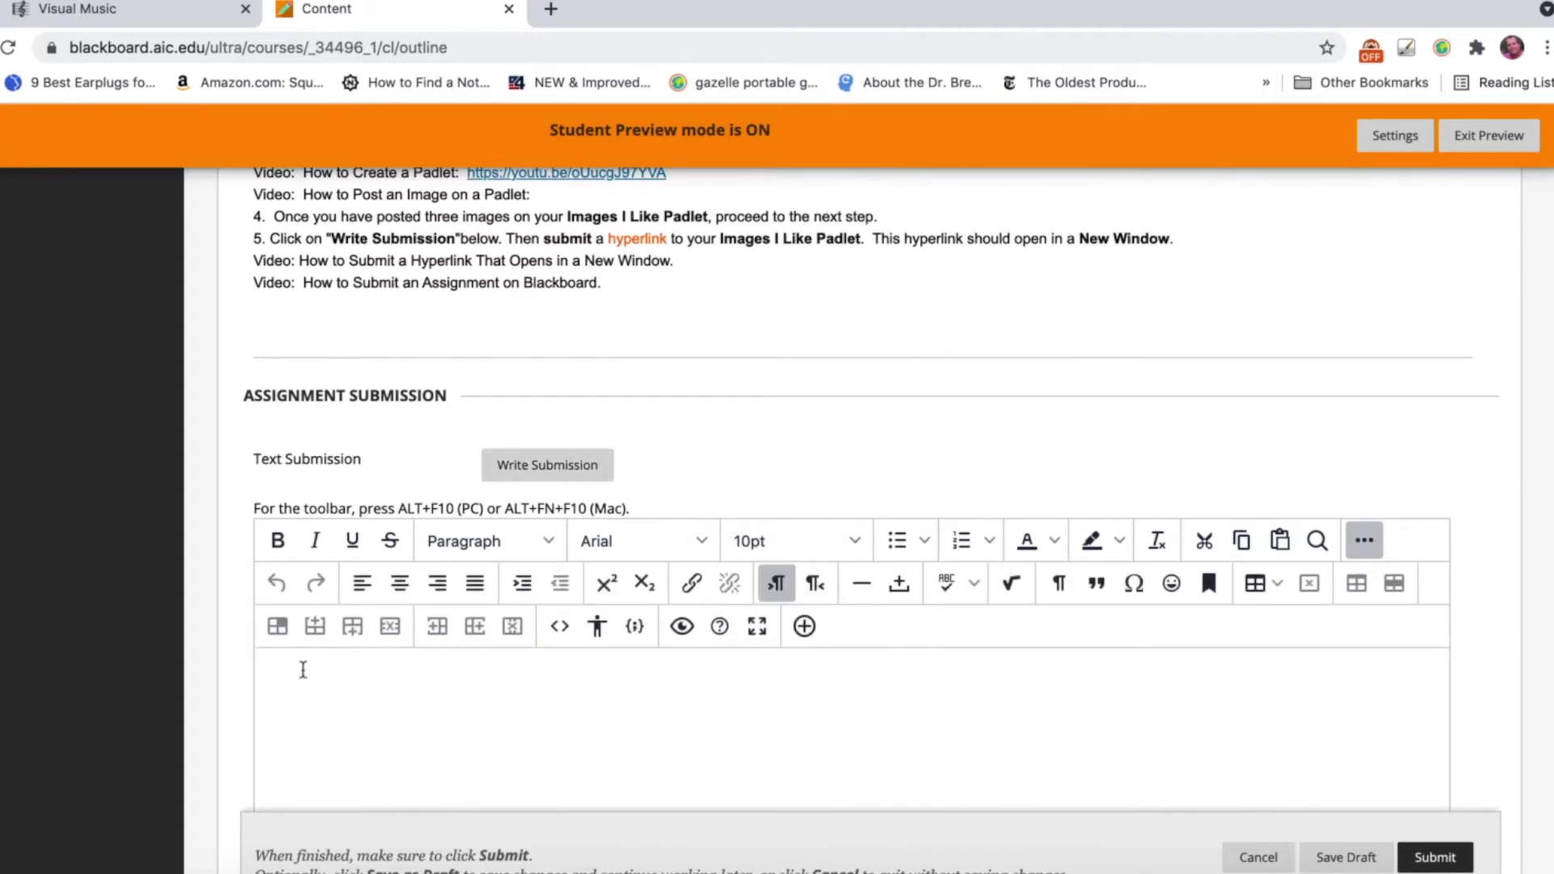
pyautogui.write('Link')
pyautogui.write(': ')
pyautogui.write('Link')
pyautogui.write(':')
pyautogui.click(312, 664)
# - Paste the Padlet post address after the first 'Link:' and select just the URL
pyautogui.click(765, 575)
pyautogui.hotkey('ctrl', 'v')
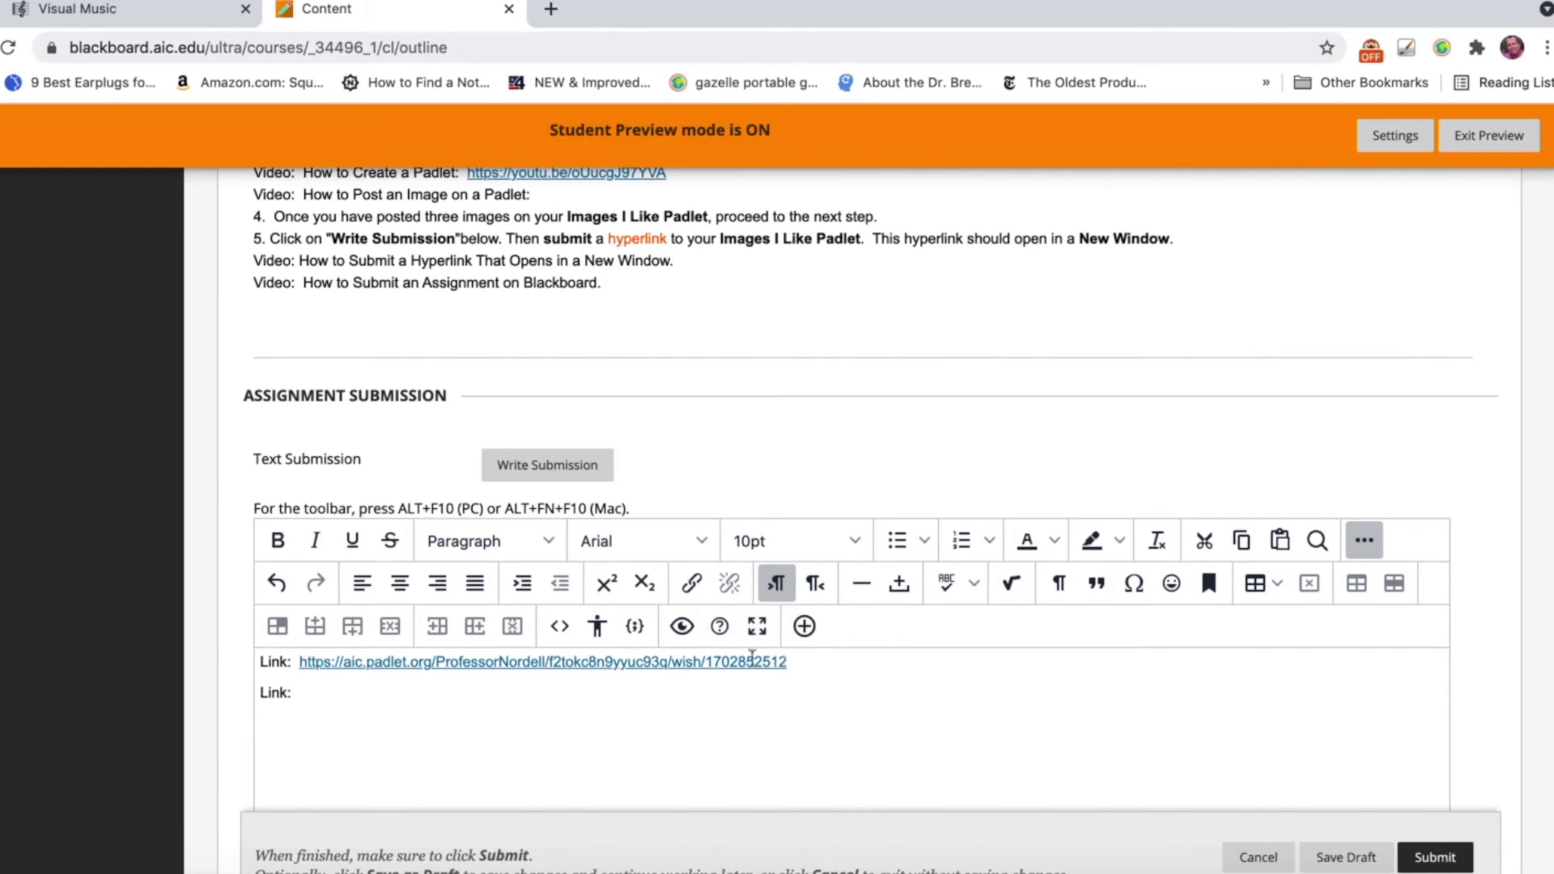
pyautogui.tripleClick(793, 662)
pyautogui.moveTo(481, 657); pyautogui.dragTo(301, 666)
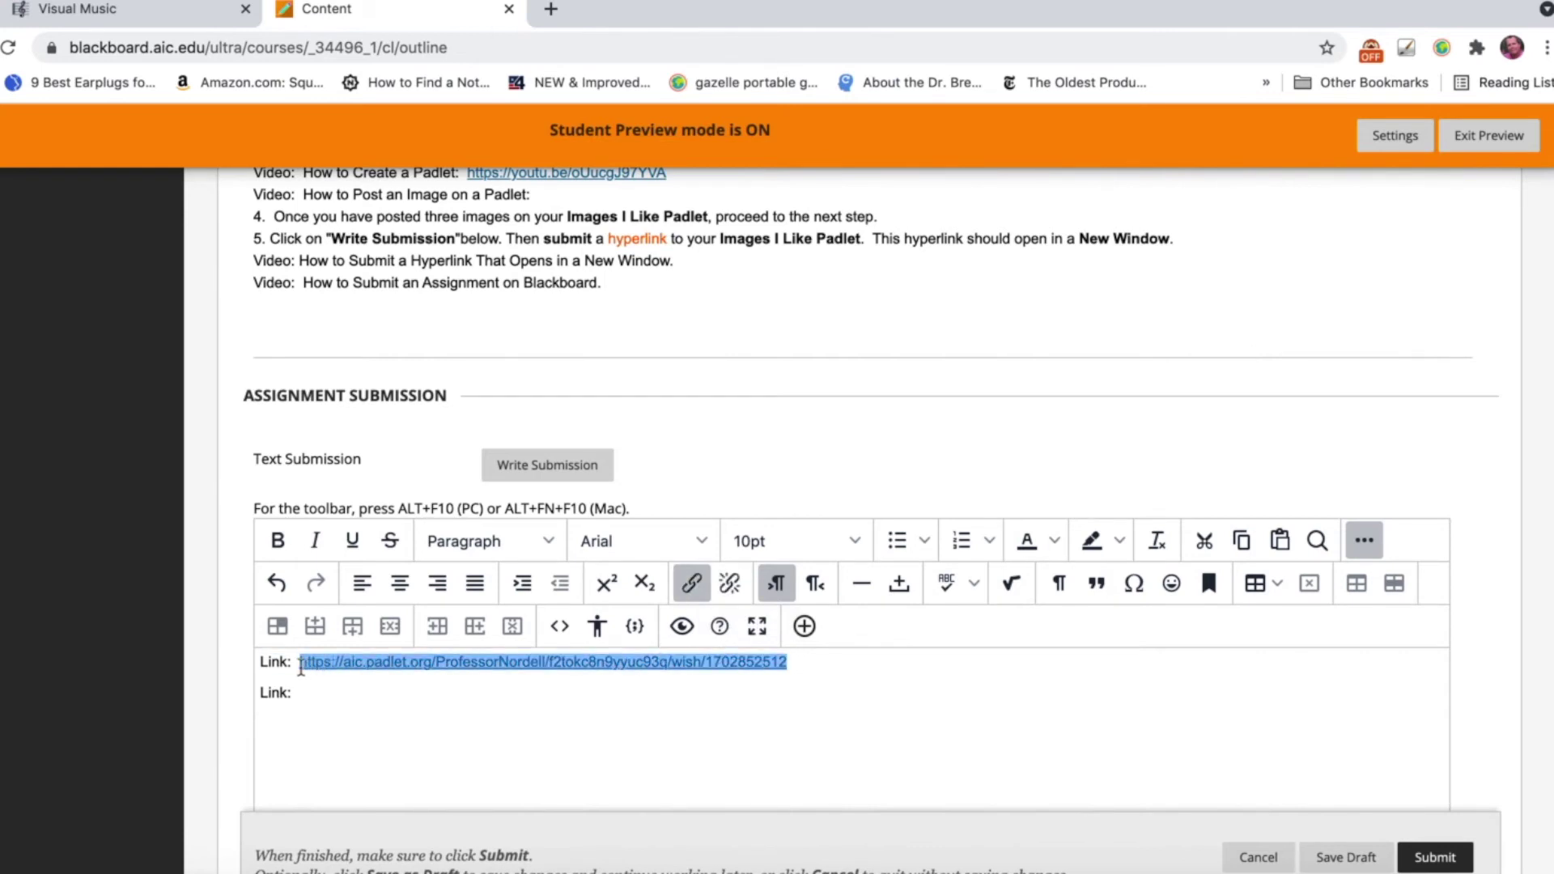
# - Make the selected address a hyperlink that opens in a new window
pyautogui.click(700, 595)
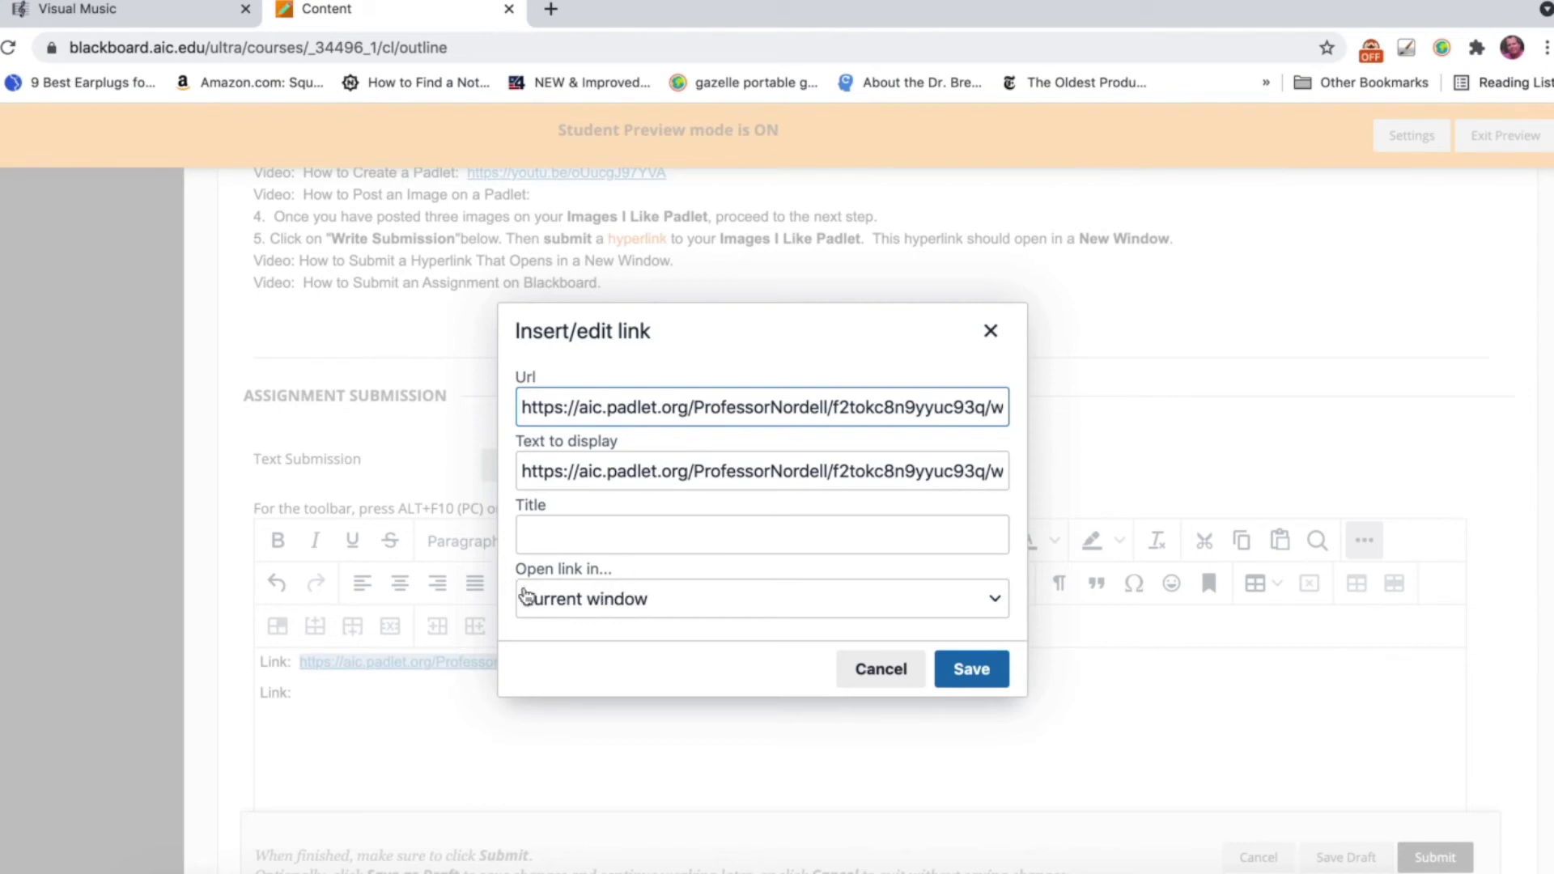
pyautogui.click(622, 608)
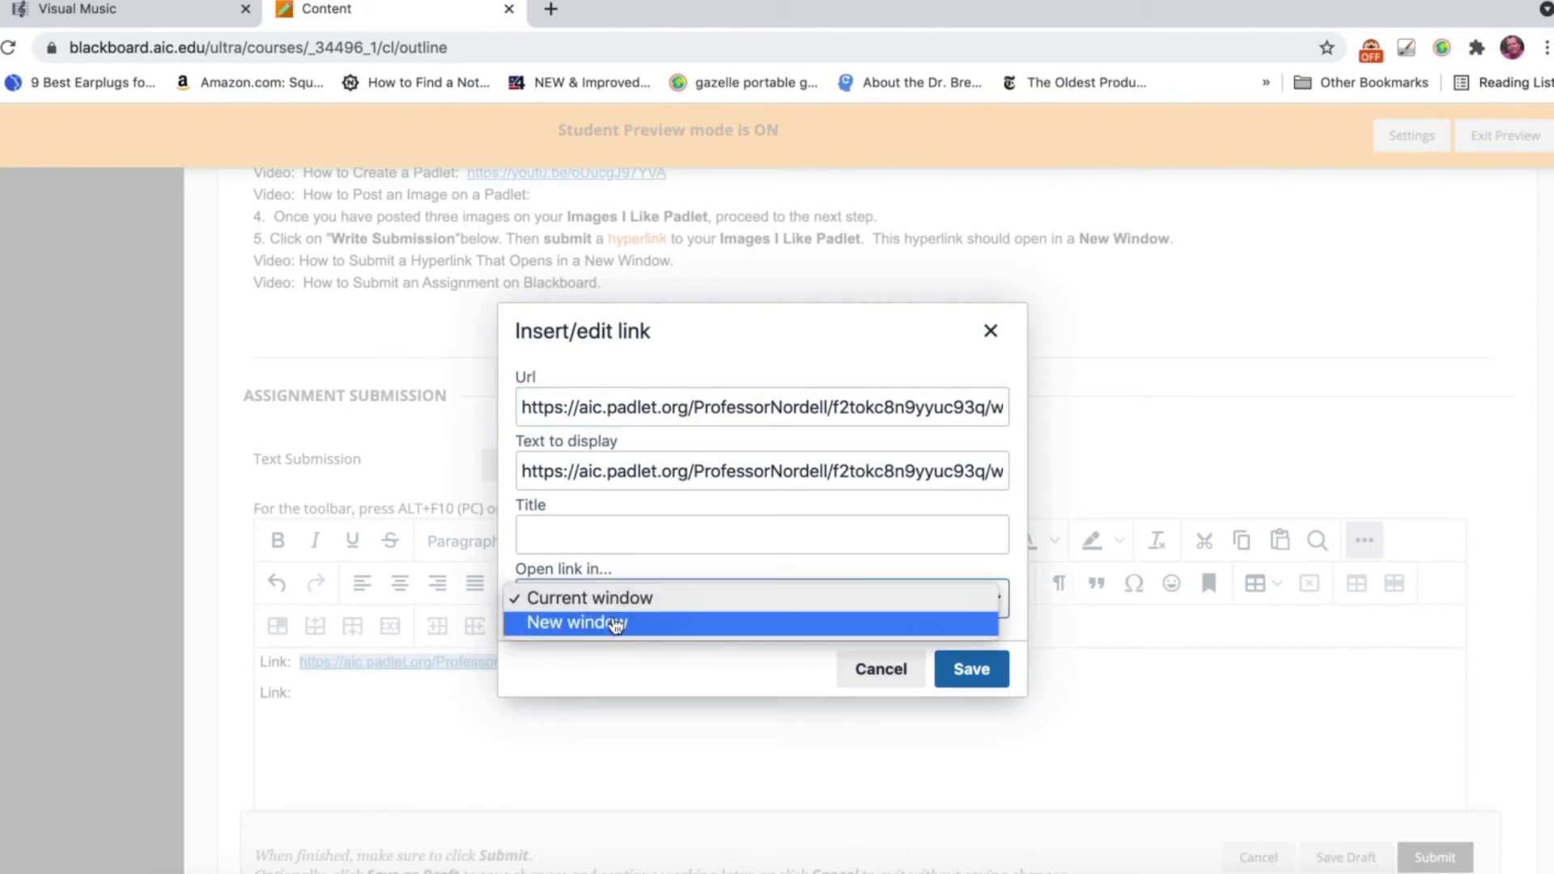
pyautogui.click(617, 623)
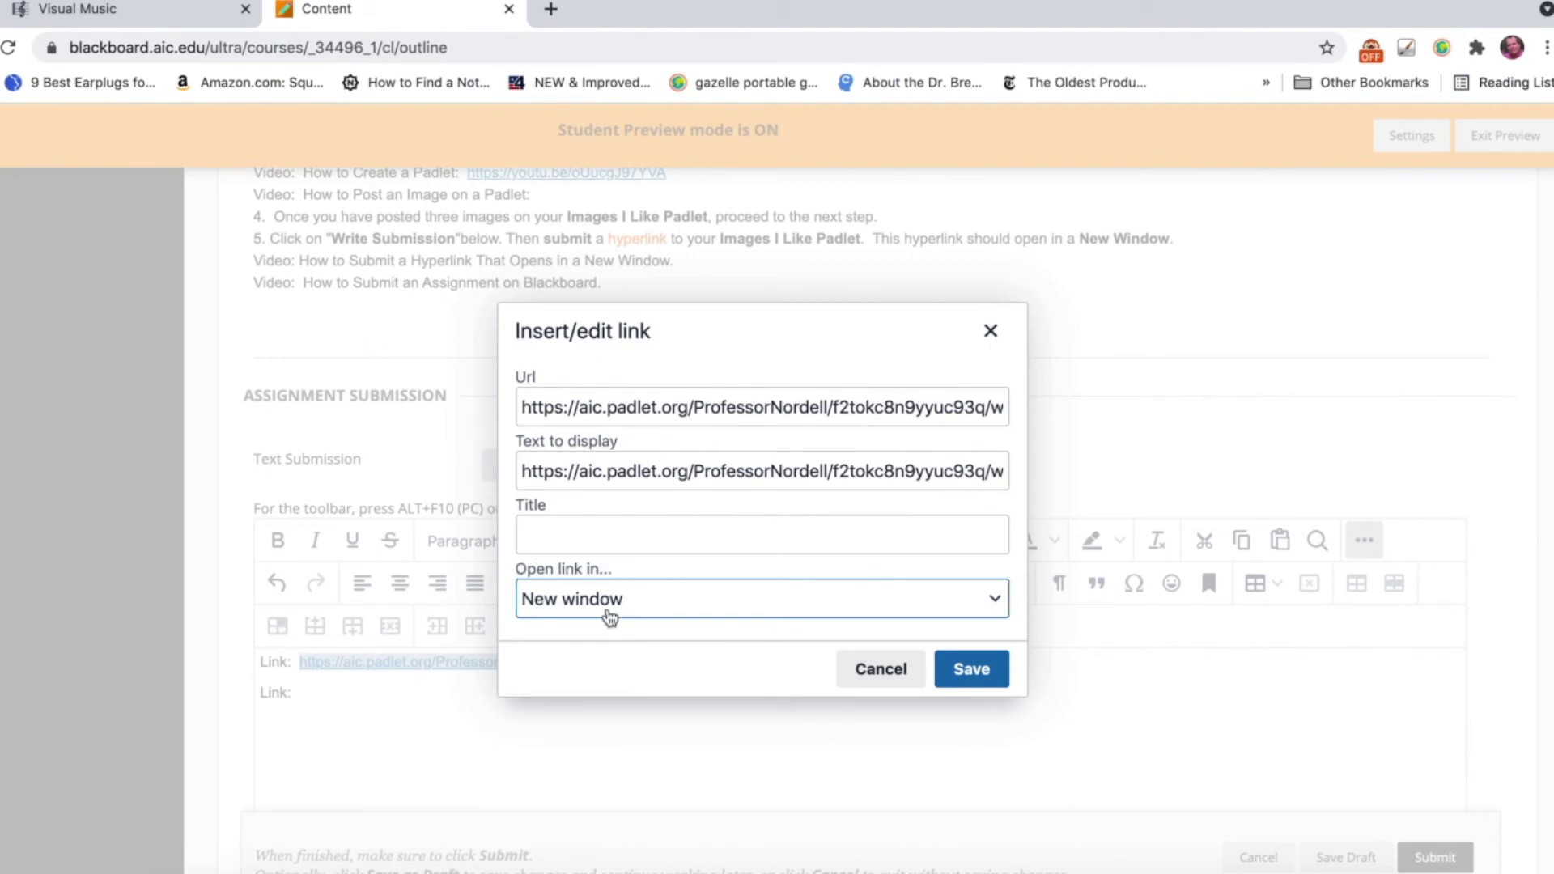
pyautogui.click(972, 672)
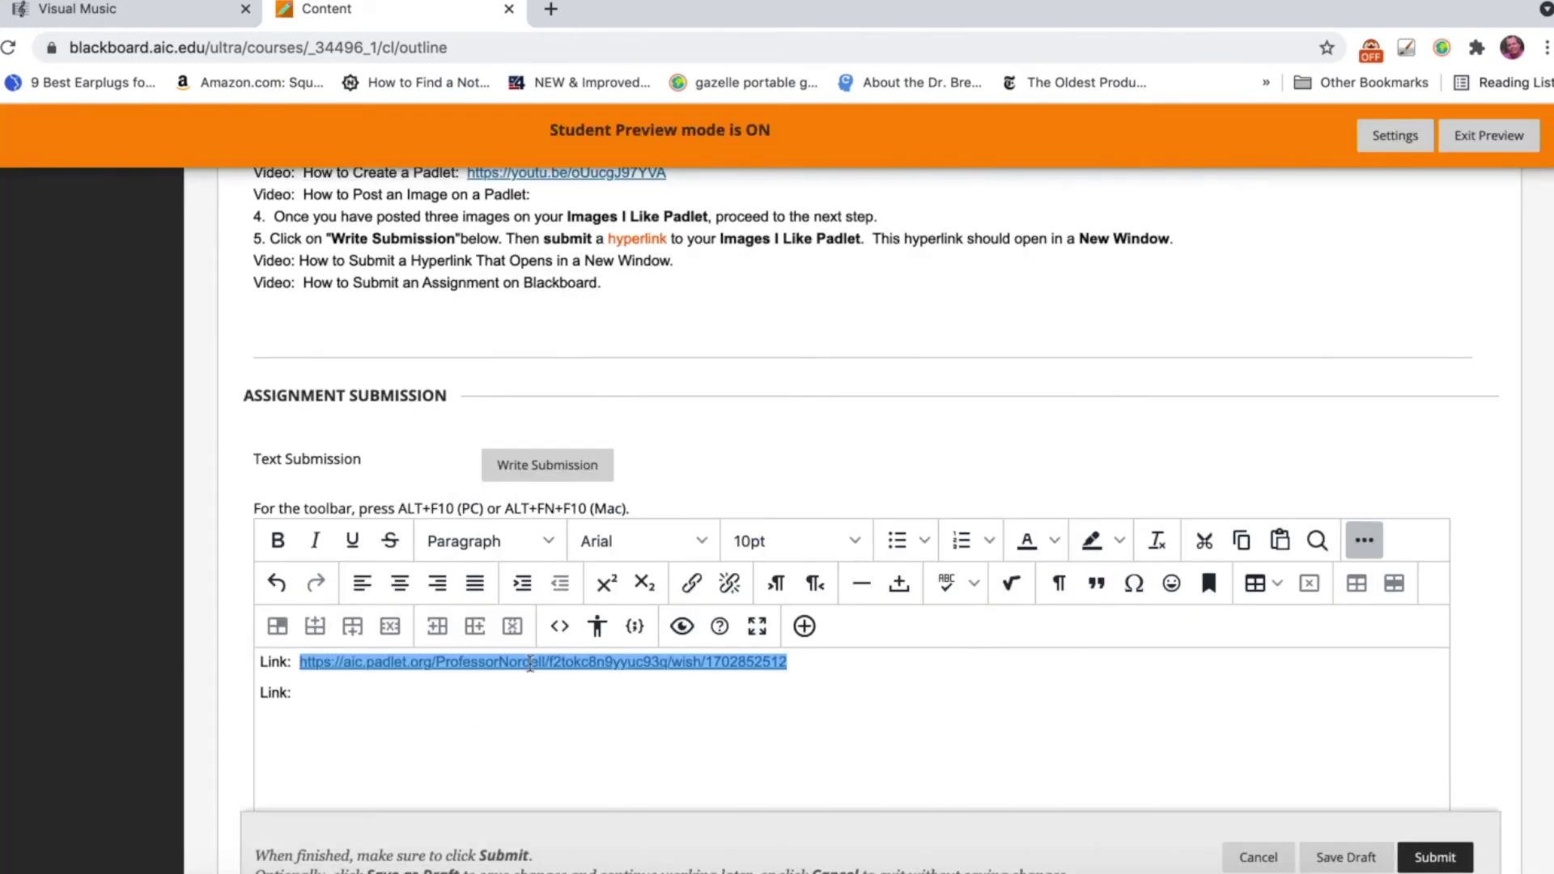
pyautogui.click(306, 693)
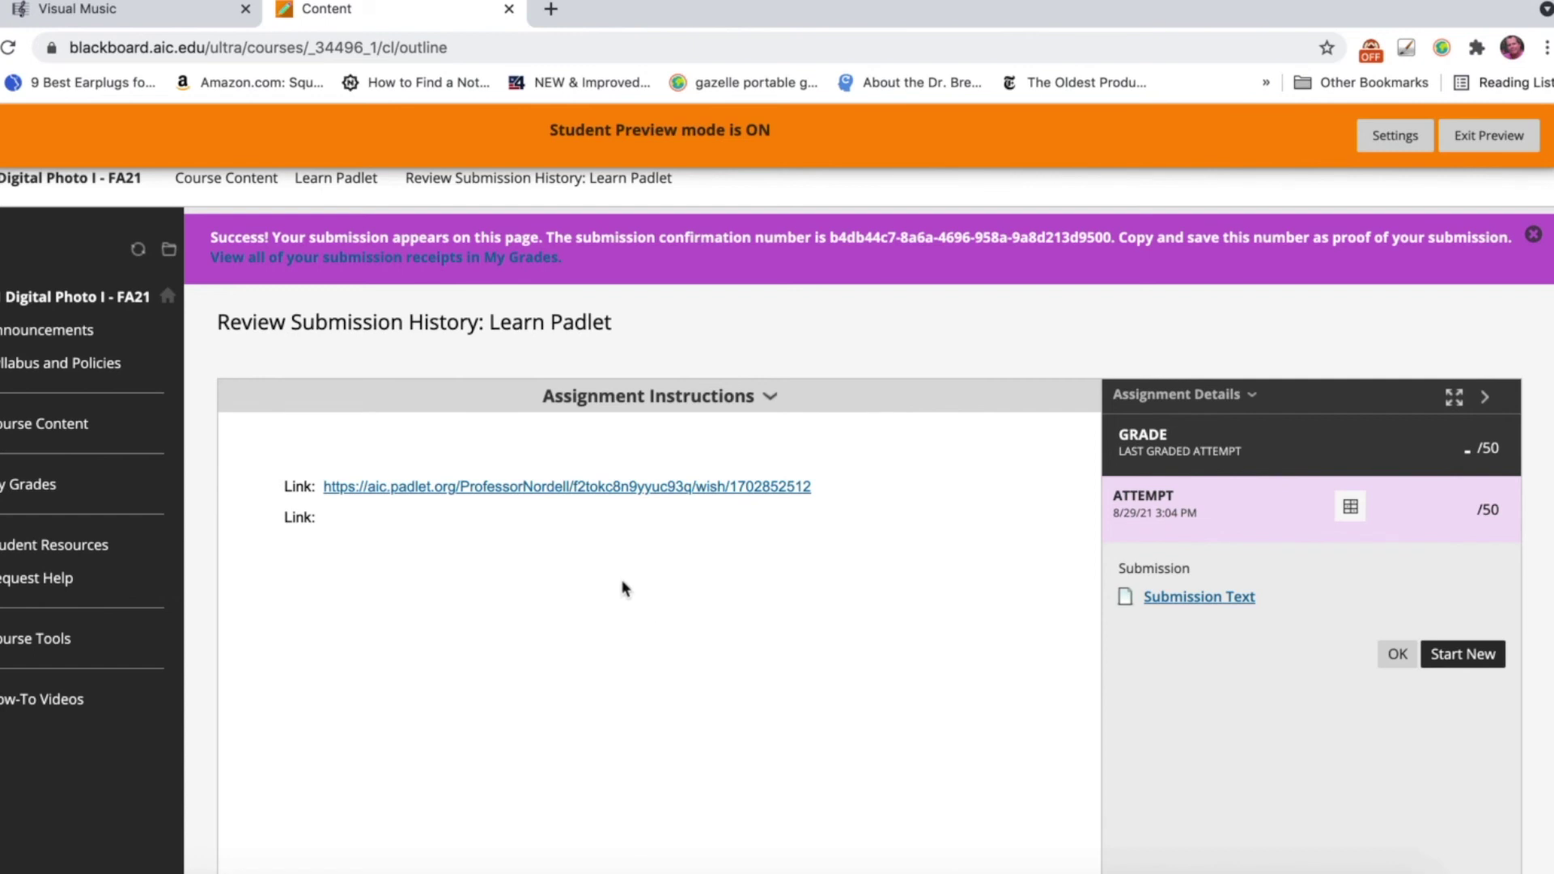
# - Open the submitted Padlet link from the submission history to test it
pyautogui.click(537, 488)
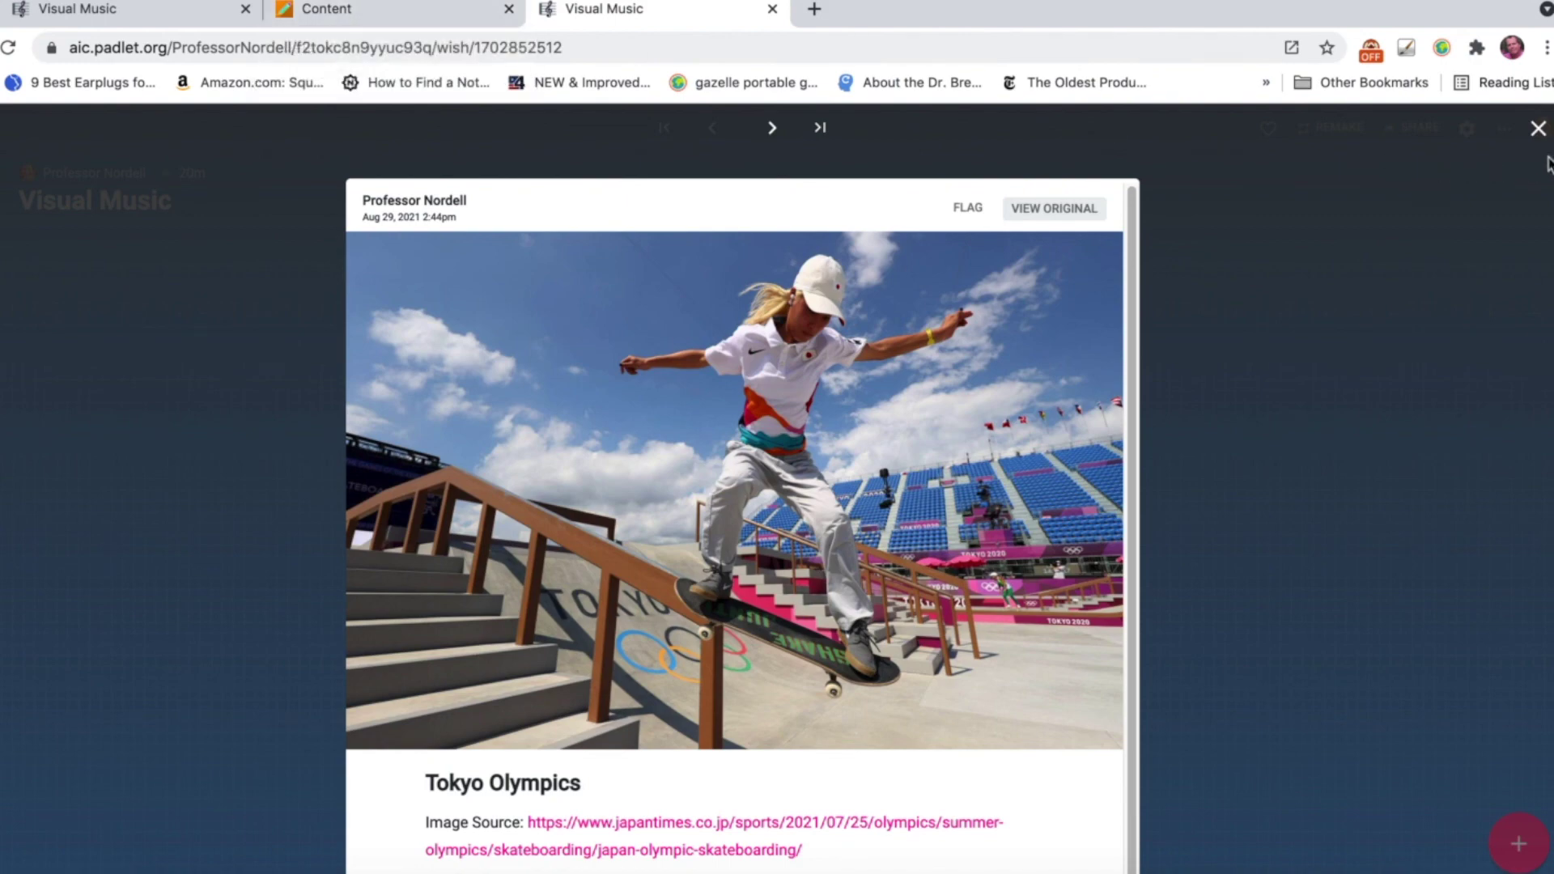
# - Close the Padlet post overlay, return to Blackboard, and reopen the submitted link to recheck it
pyautogui.click(1538, 129)
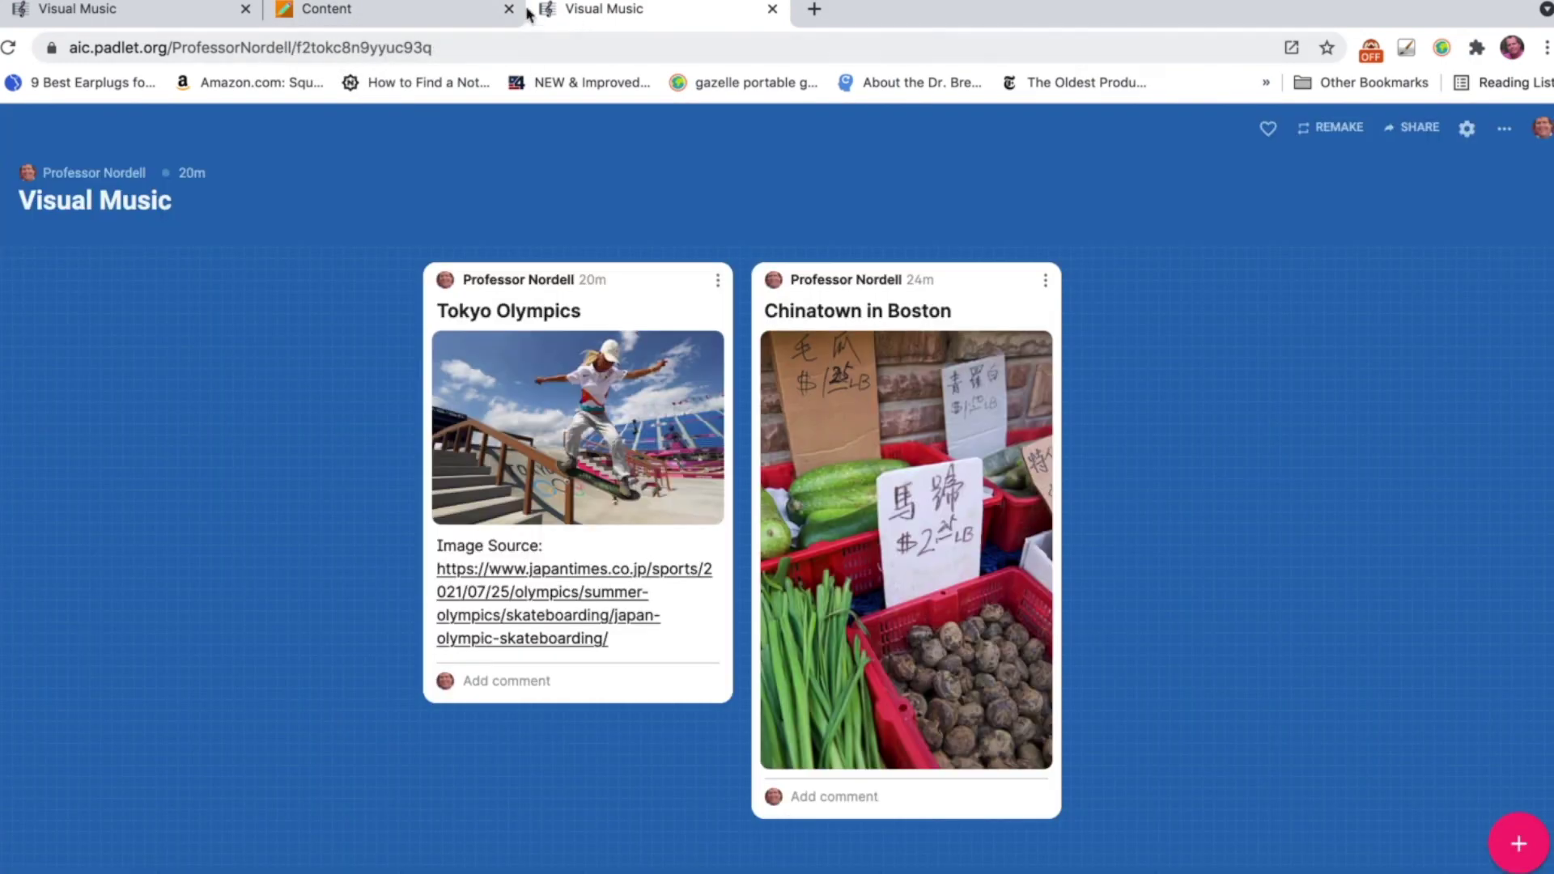
pyautogui.click(377, 11)
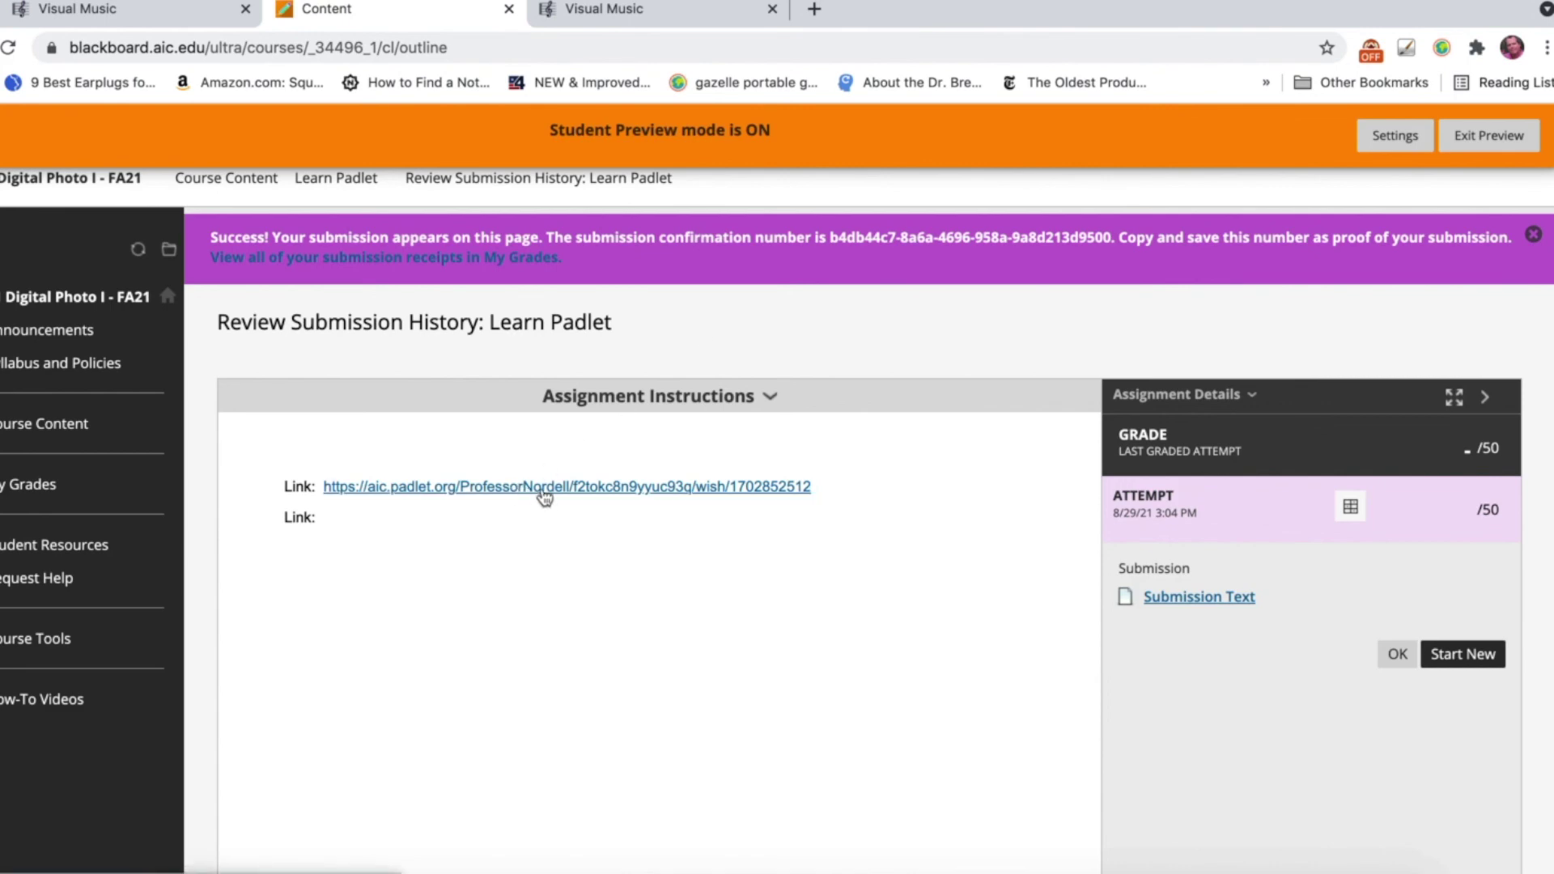
pyautogui.click(595, 11)
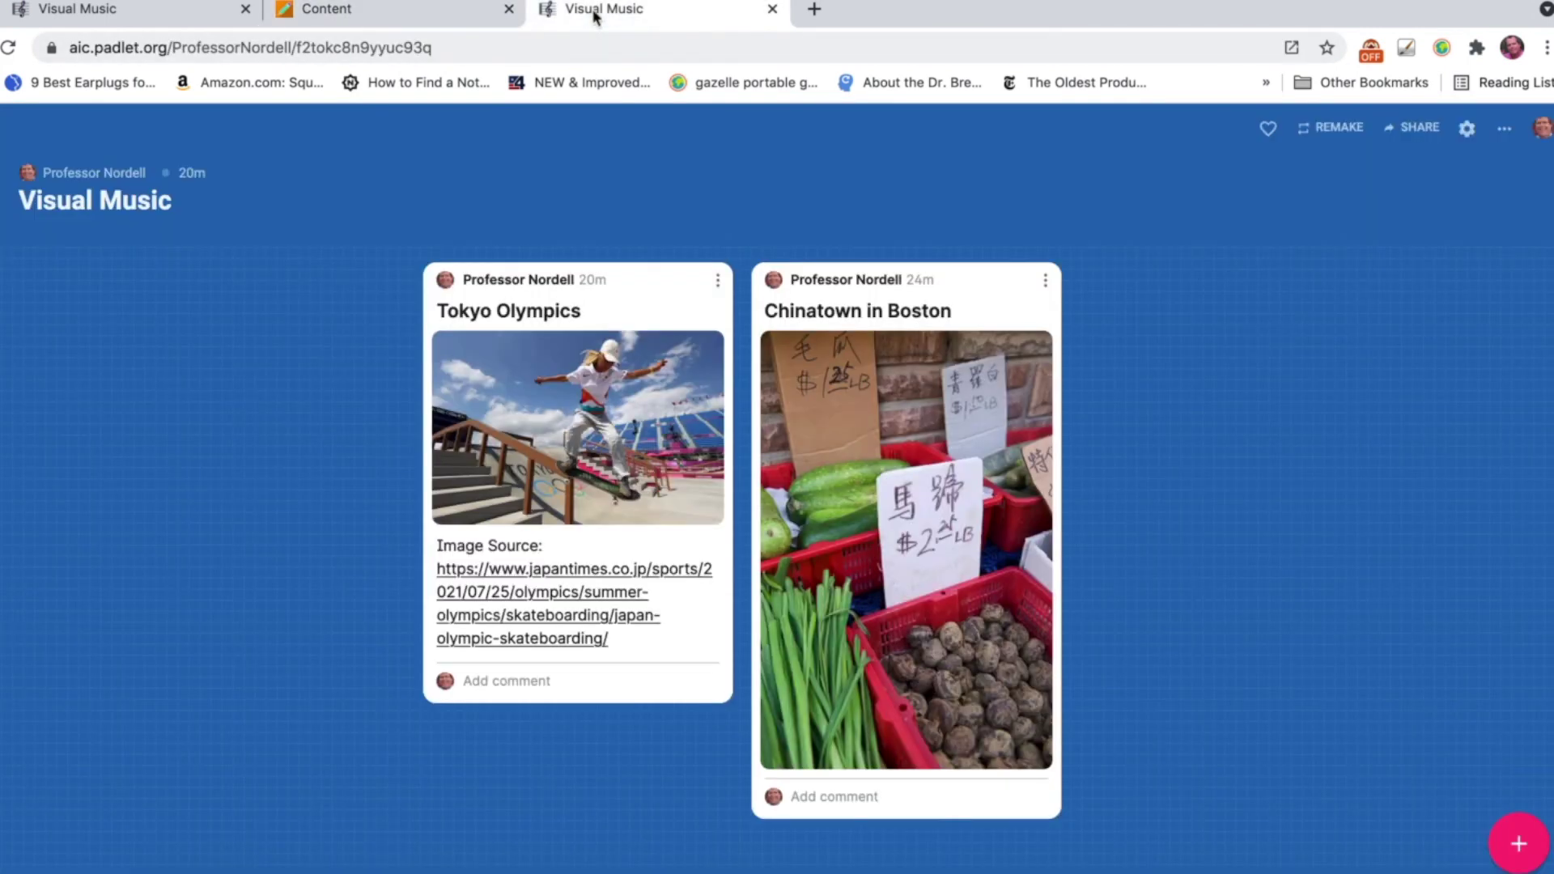
pyautogui.click(437, 11)
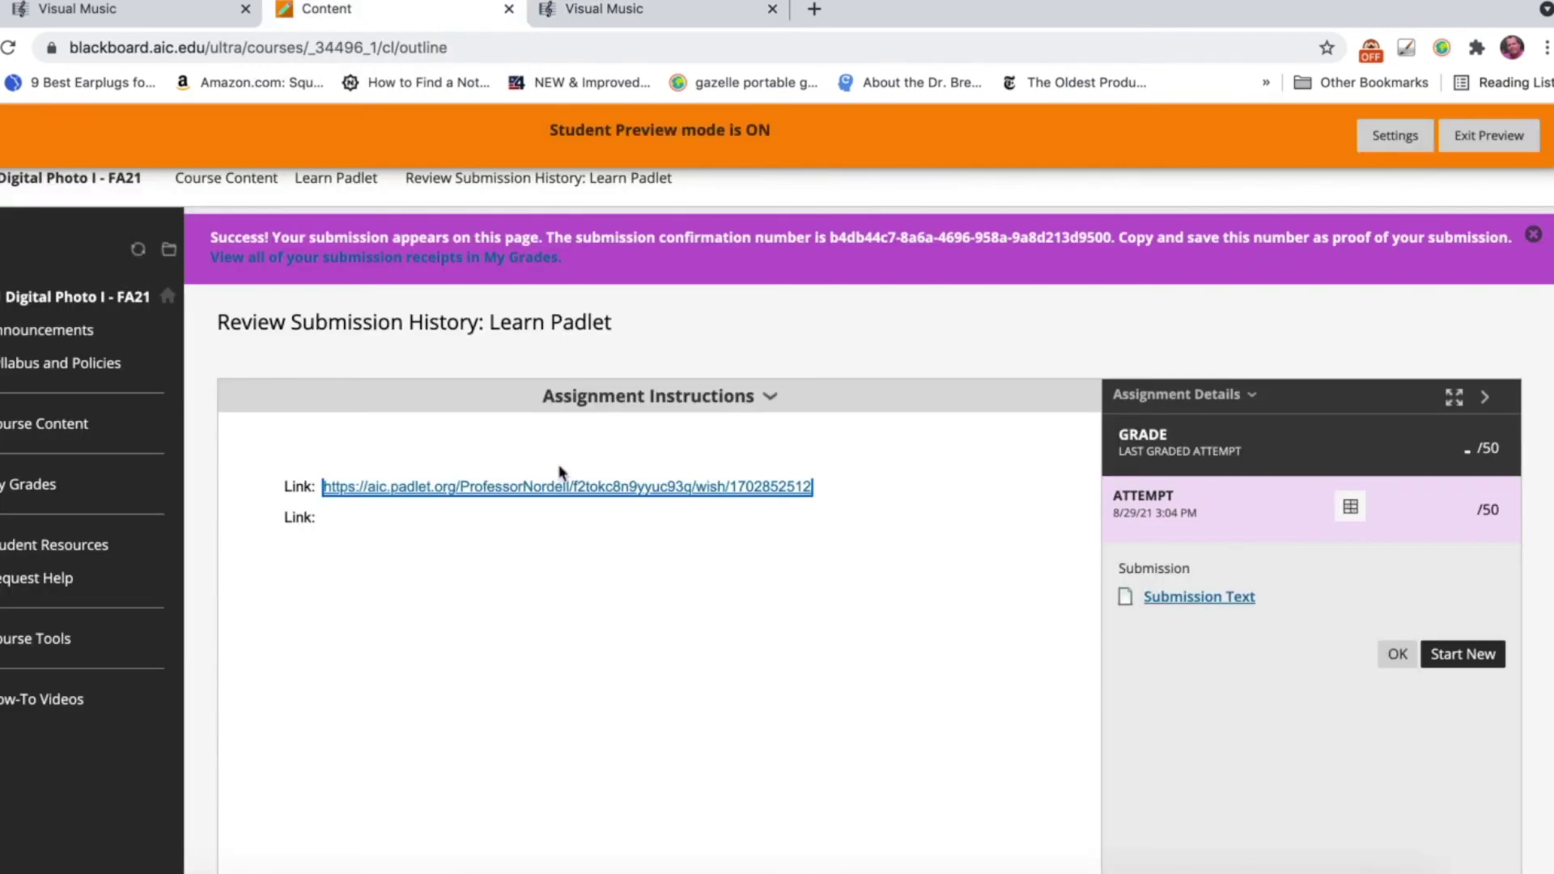
pyautogui.click(556, 488)
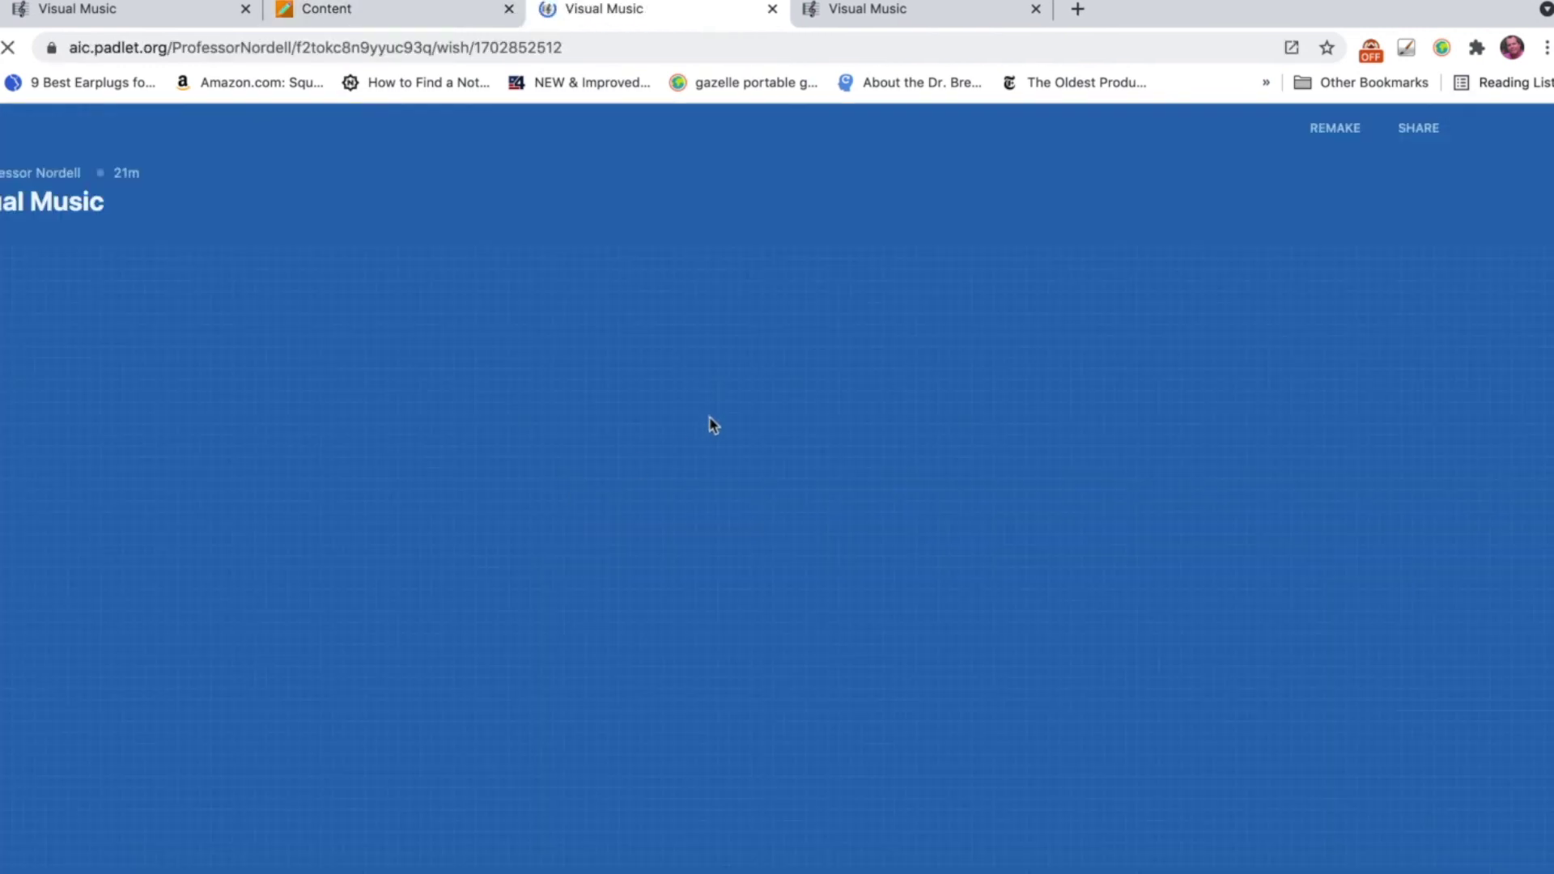